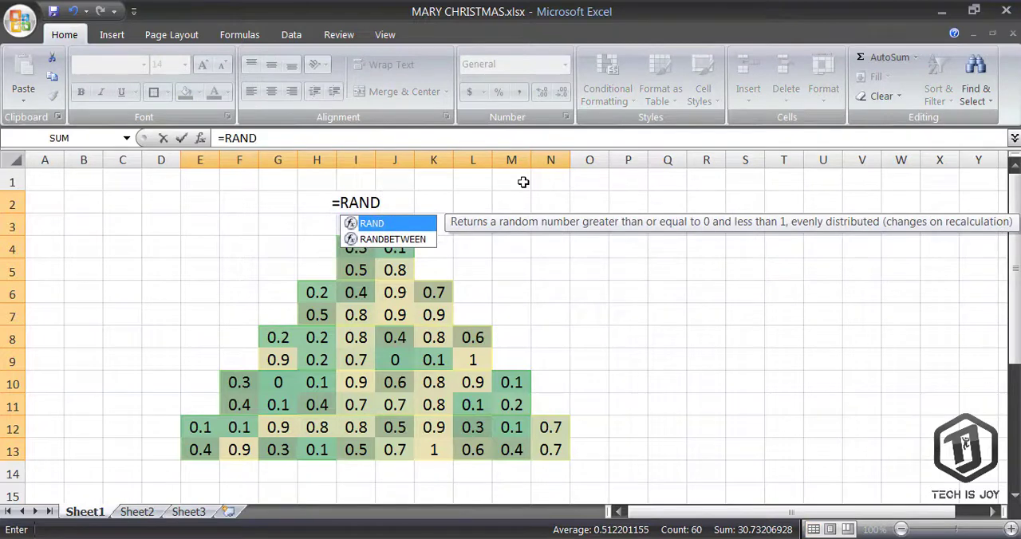
Complete the =RAND() formula and enter it into all the selected tree cells at once
{"action": "type", "text": "()"}
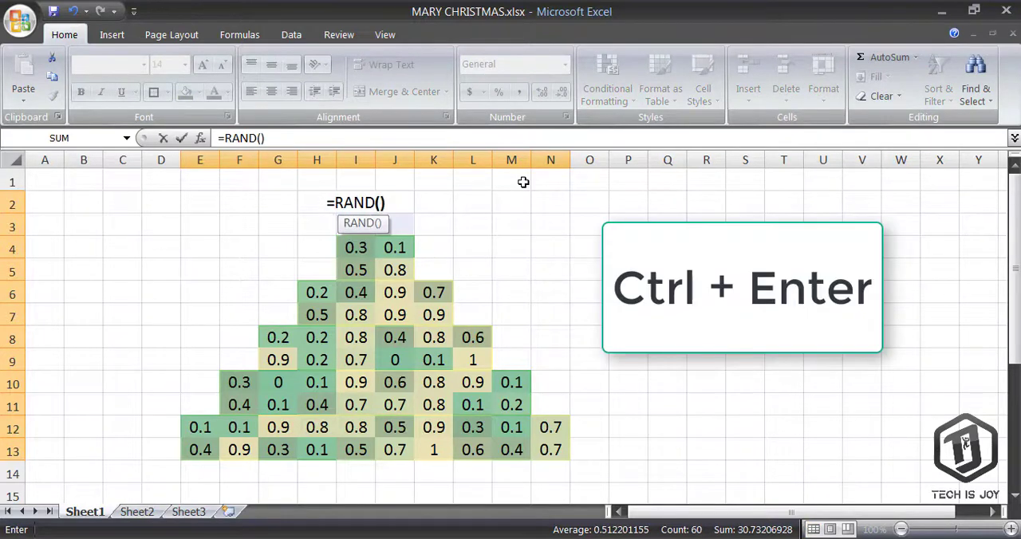
{"action": "key", "text": "ctrl+Return"}
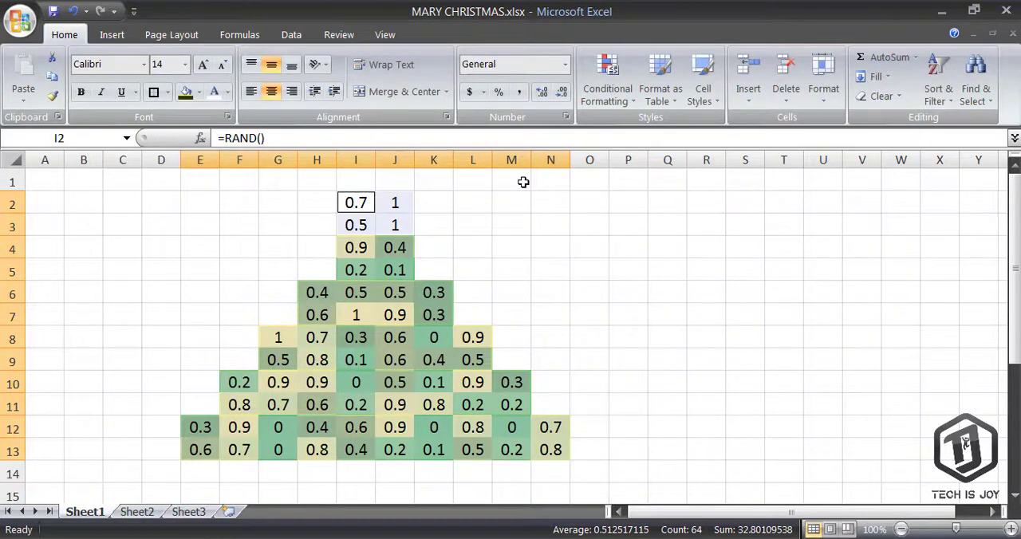
Apply the 3 Traffic Lights (Rimmed) icon set as conditional formatting to the selected cells
{"action": "left_click", "coordinate": [609, 94]}
{"action": "mouse_move", "coordinate": [695, 291]}
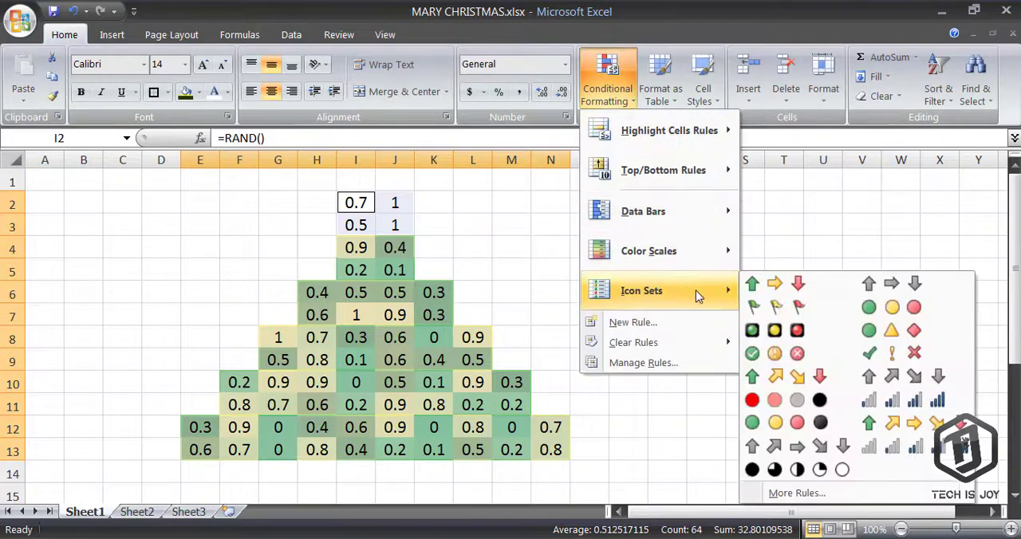
{"action": "left_click", "coordinate": [756, 331]}
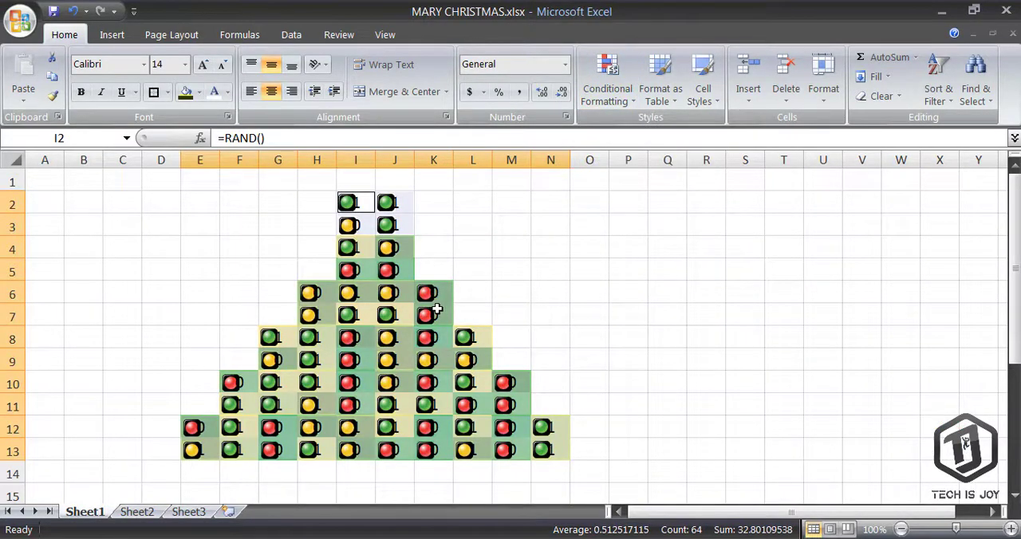
Edit the icon set rule in the rules manager so it shows the icon only
{"action": "left_click", "coordinate": [607, 79]}
{"action": "left_click", "coordinate": [669, 361]}
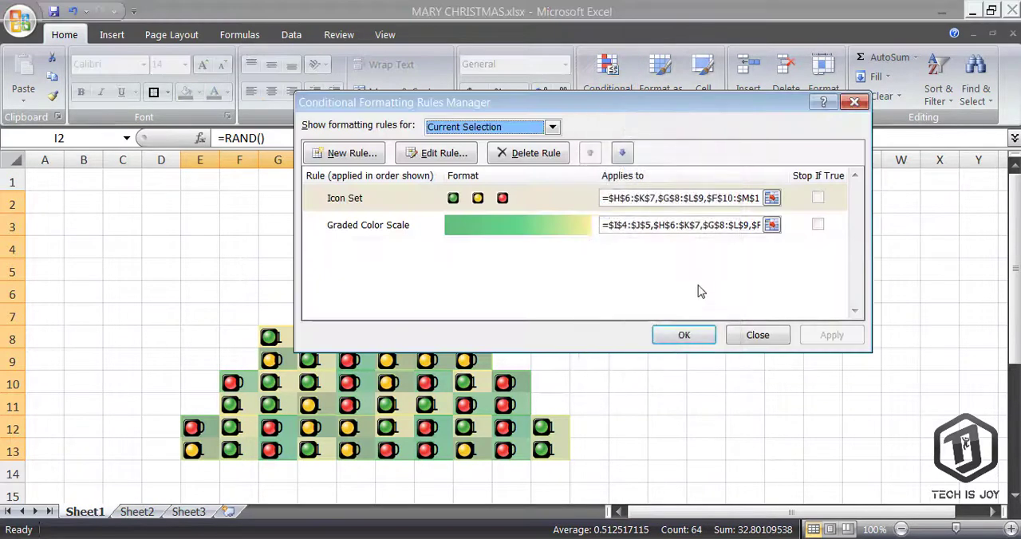
{"action": "double_click", "coordinate": [528, 201]}
{"action": "left_click", "coordinate": [707, 364]}
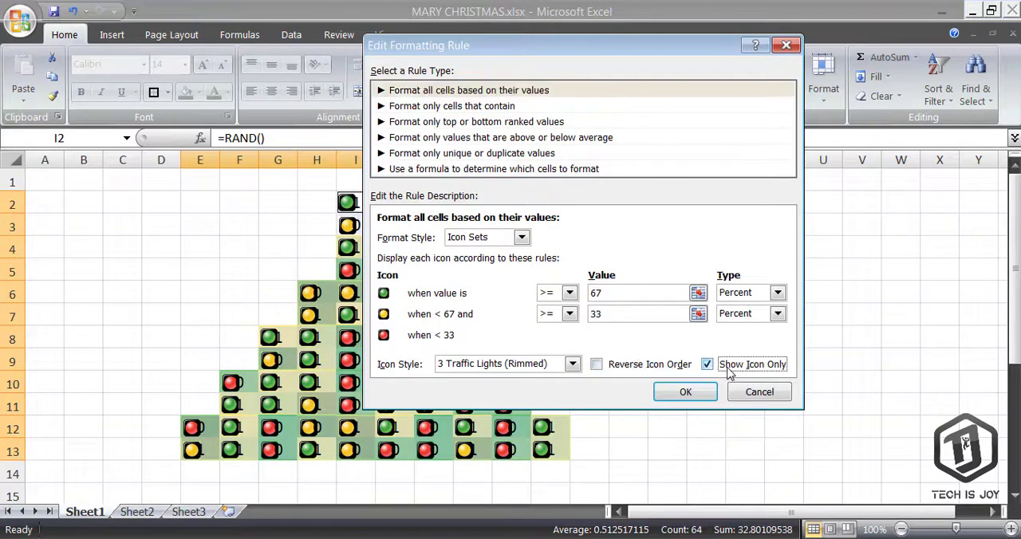
{"action": "left_click", "coordinate": [685, 392]}
{"action": "left_click", "coordinate": [832, 335]}
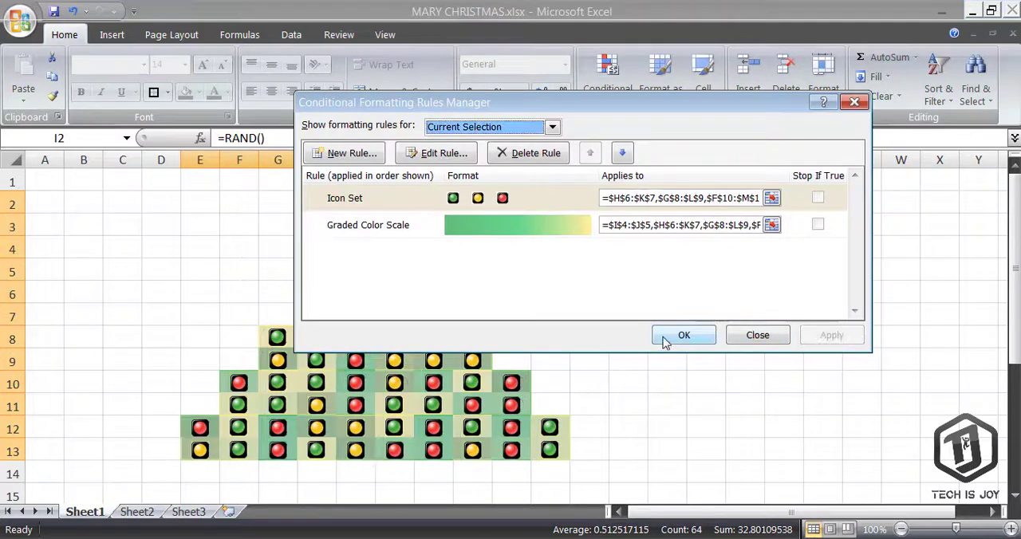
{"action": "left_click", "coordinate": [675, 335]}
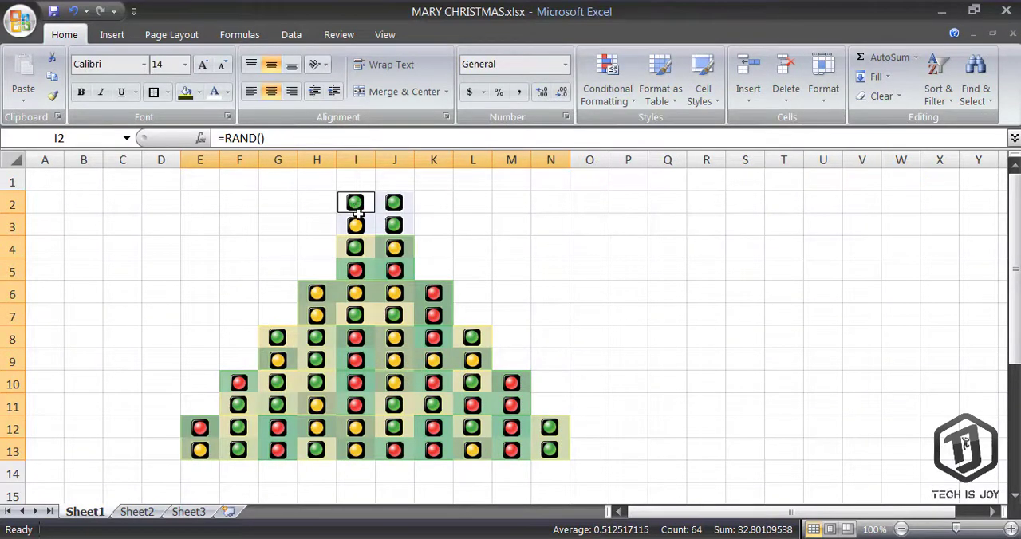
Merge and center cells I2:J3, accepting that only the upper-left value is kept
{"action": "left_click_drag", "start_coordinate": [362, 204], "coordinate": [394, 226]}
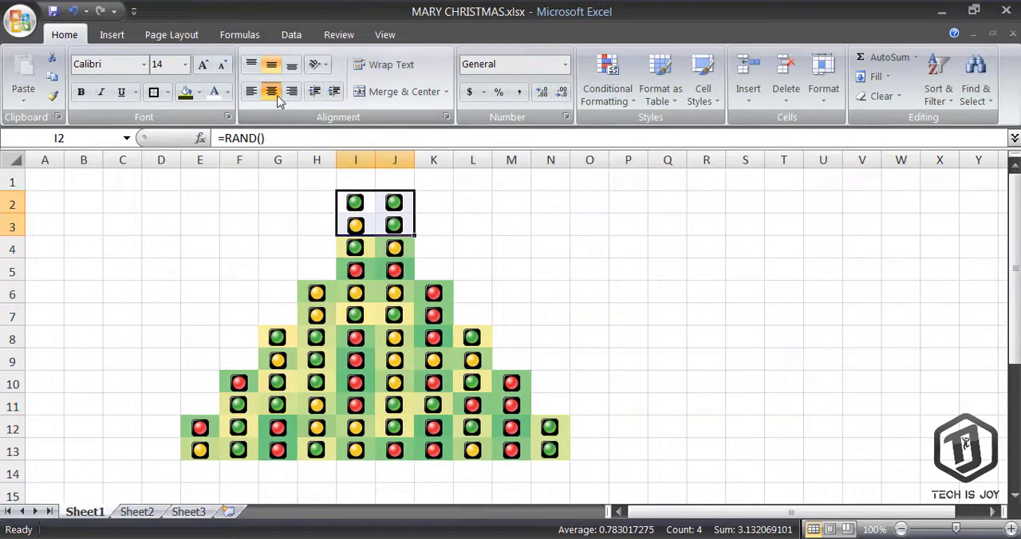
{"action": "left_click", "coordinate": [369, 94]}
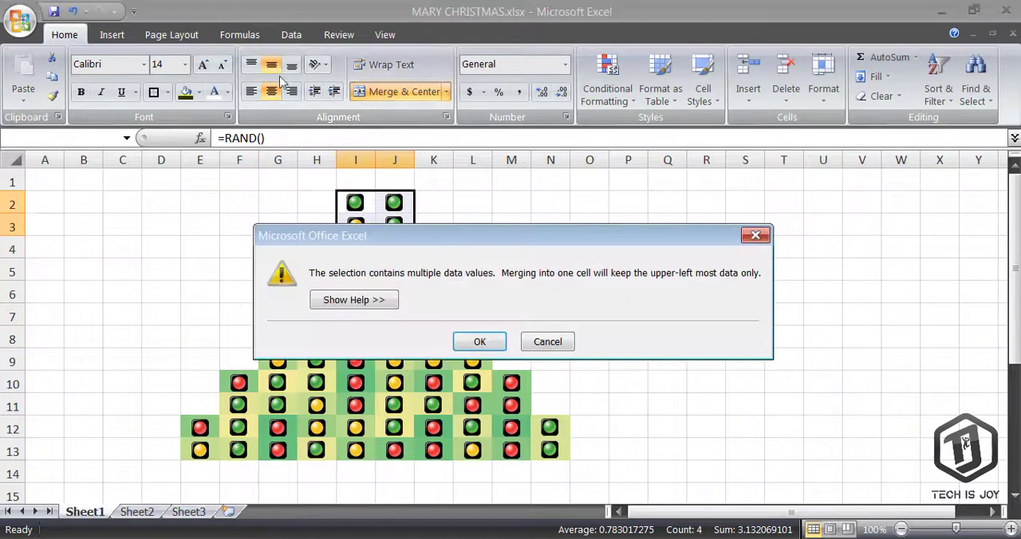
{"action": "left_click", "coordinate": [480, 341]}
Bottom-align the merged cell and increase its font size to 18
{"action": "left_click", "coordinate": [291, 65]}
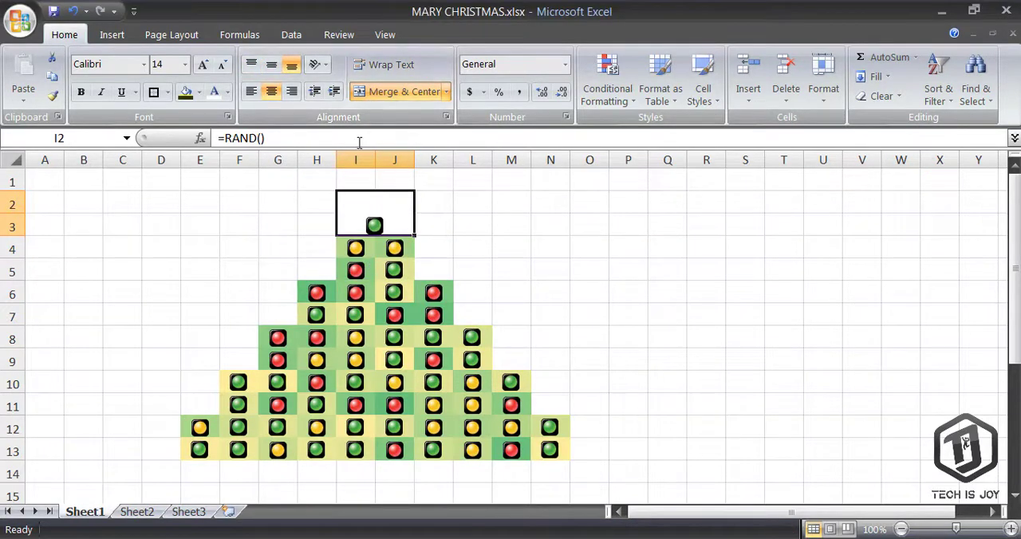
{"action": "left_click", "coordinate": [204, 64]}
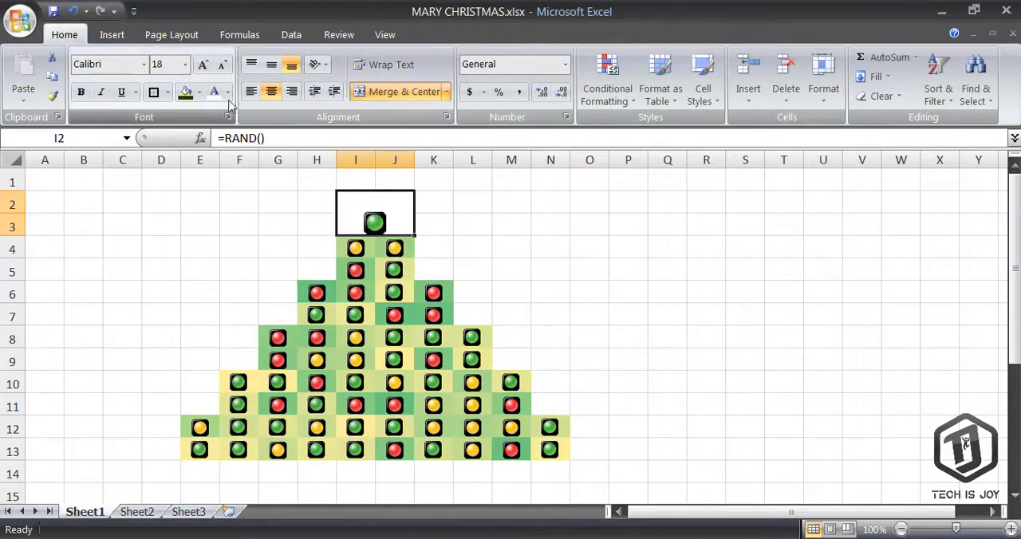
Draw an isosceles triangle over the merged cell at the top of the tree
{"action": "left_click", "coordinate": [112, 36]}
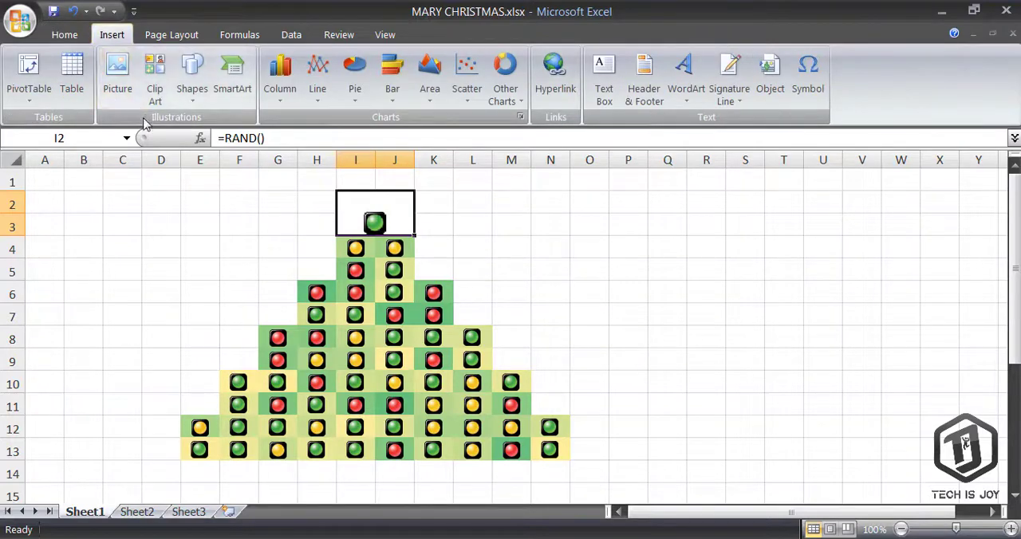
{"action": "left_click", "coordinate": [188, 74]}
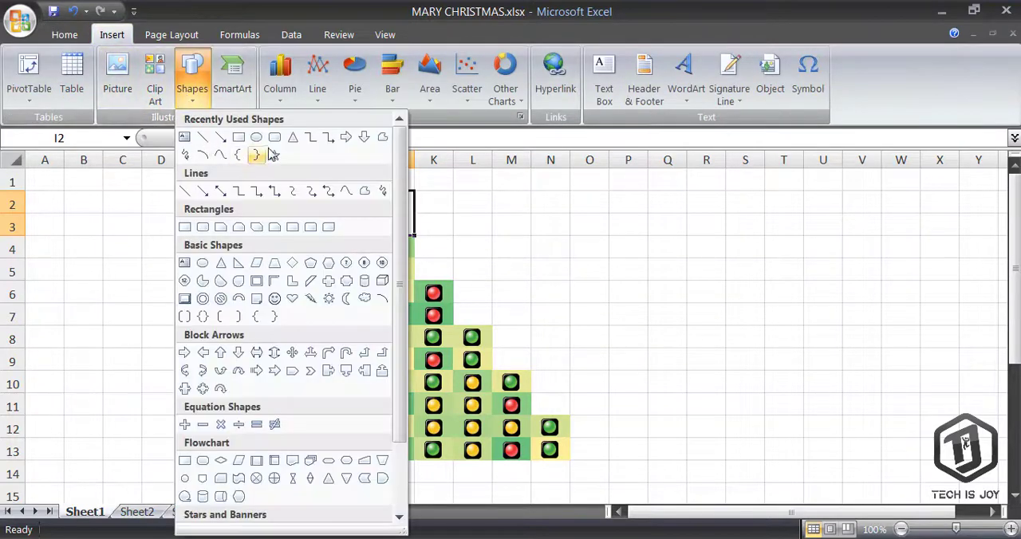
{"action": "left_click", "coordinate": [291, 137]}
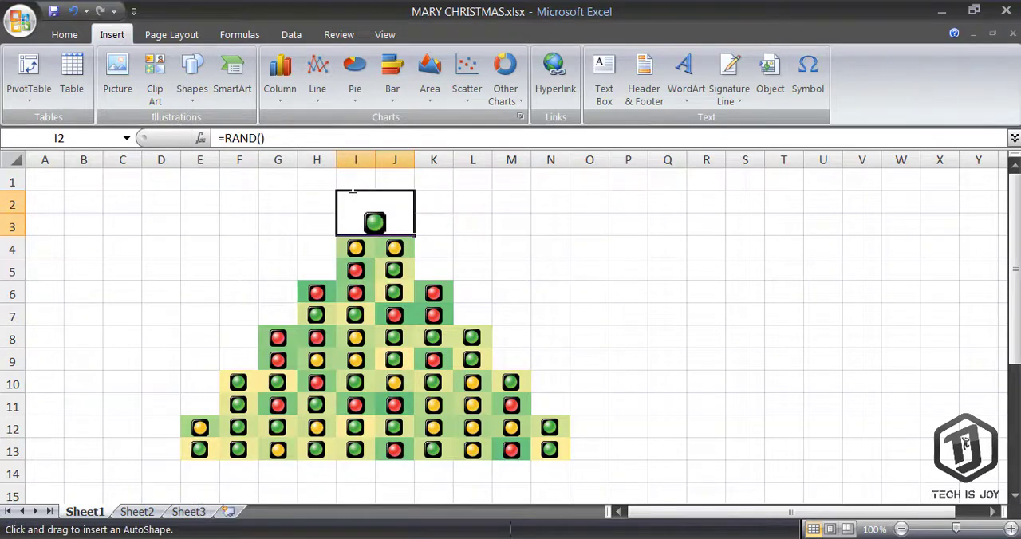
{"action": "mouse_move", "coordinate": [351, 192]}
{"action": "left_mouse_down"}
{"action": "mouse_move", "coordinate": [399, 233]}
{"action": "mouse_move", "coordinate": [425, 234]}
{"action": "left_mouse_up"}
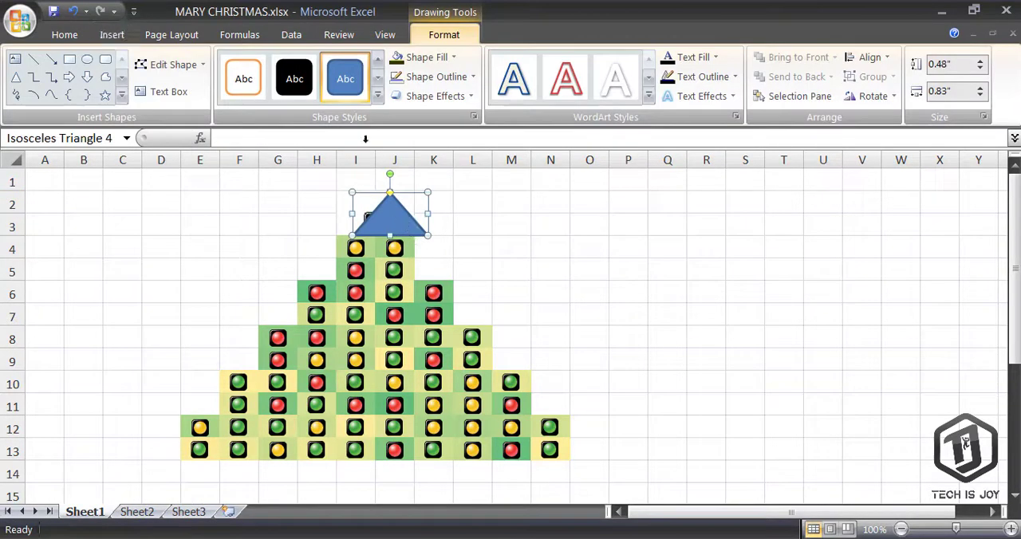
Apply a green shape style to the triangle
{"action": "left_click", "coordinate": [375, 101]}
{"action": "left_click", "coordinate": [397, 332]}
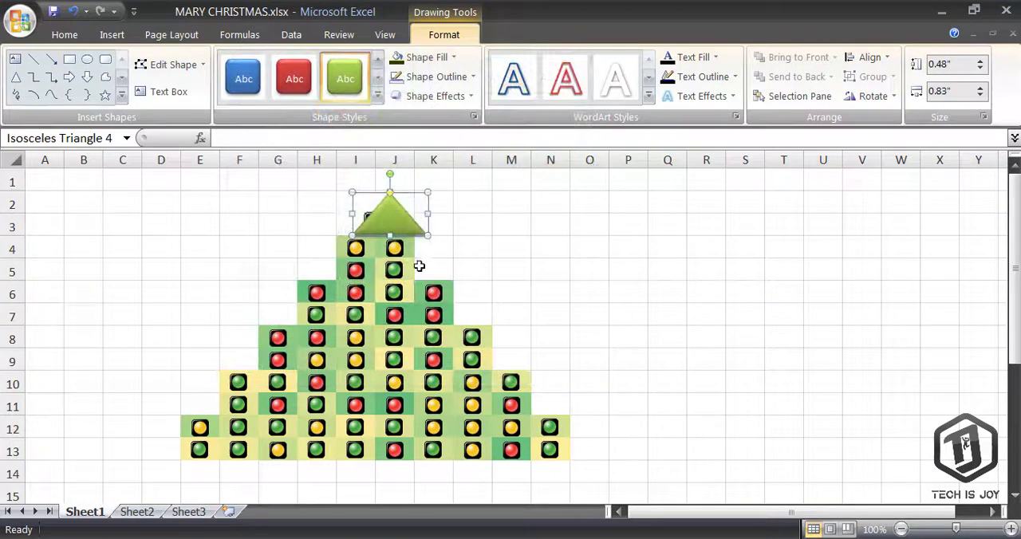
Move the triangle, widen it to about 0.94 inches, and nudge it into place above the tree
{"action": "mouse_move", "coordinate": [397, 222]}
{"action": "left_mouse_down"}
{"action": "mouse_move", "coordinate": [383, 212]}
{"action": "mouse_move", "coordinate": [380, 220]}
{"action": "left_mouse_up"}
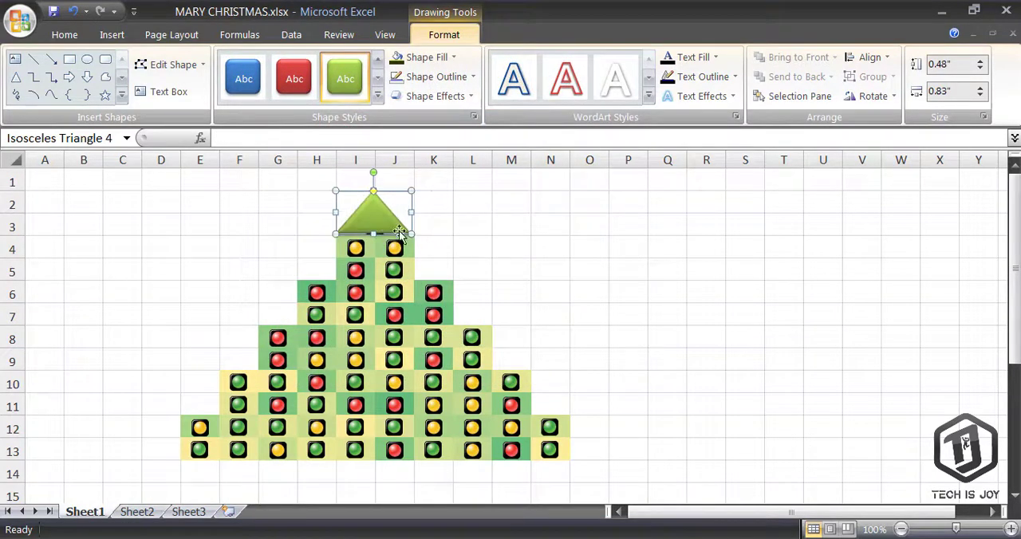
{"action": "left_click", "coordinate": [553, 250]}
{"action": "left_click", "coordinate": [376, 212]}
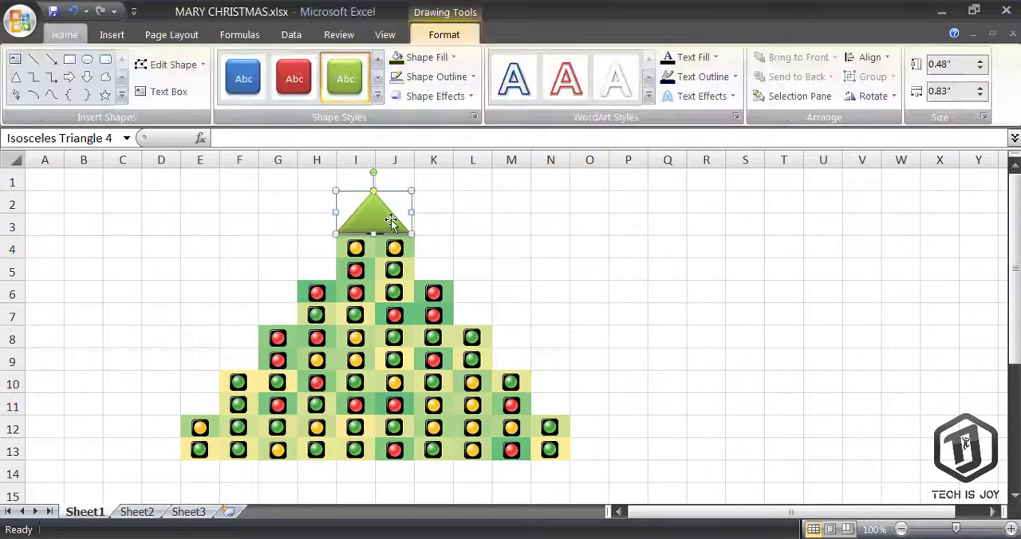
{"action": "left_click_drag", "start_coordinate": [414, 210], "coordinate": [422, 212]}
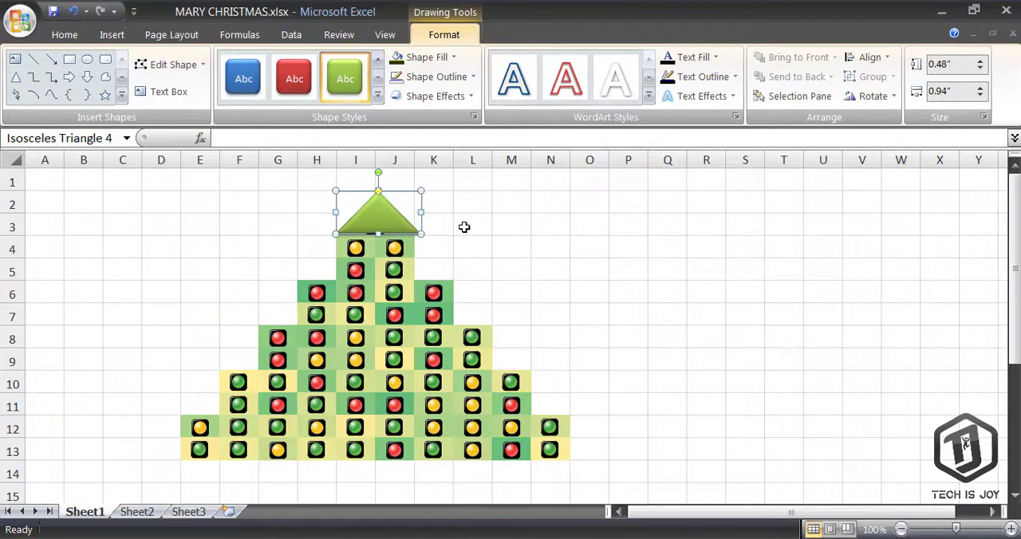
{"action": "key", "text": "Left"}
{"action": "key", "text": "Left"}
{"action": "key", "text": "Left"}
{"action": "key", "text": "Left"}
{"action": "key", "text": "Down"}
{"action": "key", "text": "Down"}
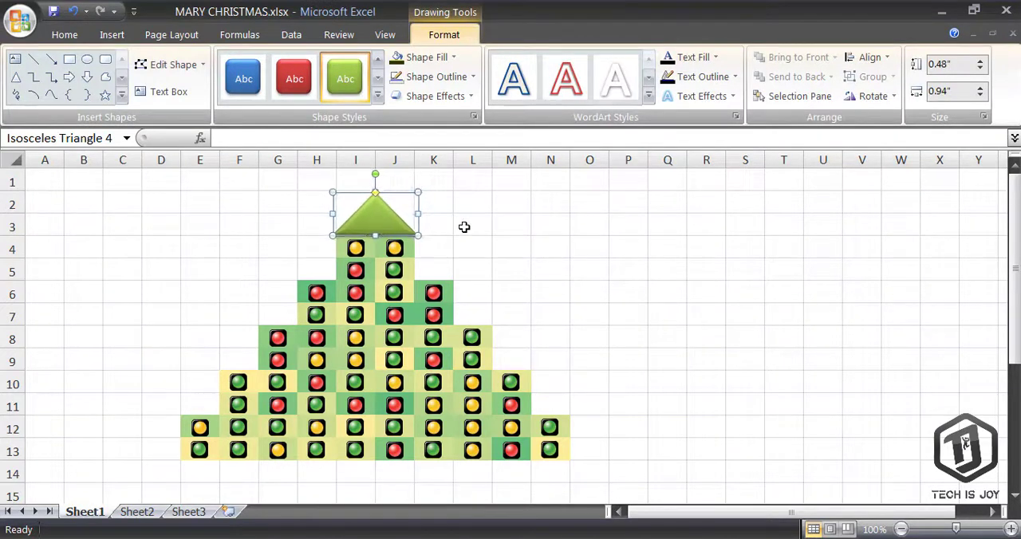
Narrow the triangle to about 0.88 inches and nudge it to sit centered over the tree
{"action": "left_click", "coordinate": [465, 227]}
{"action": "key", "text": "Left"}
{"action": "key", "text": "Left"}
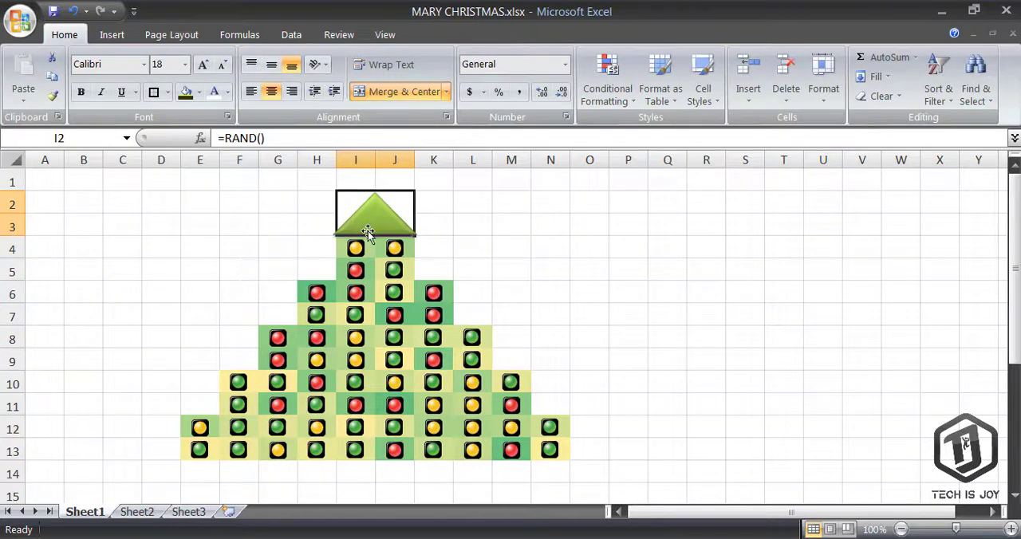
{"action": "left_click", "coordinate": [375, 227]}
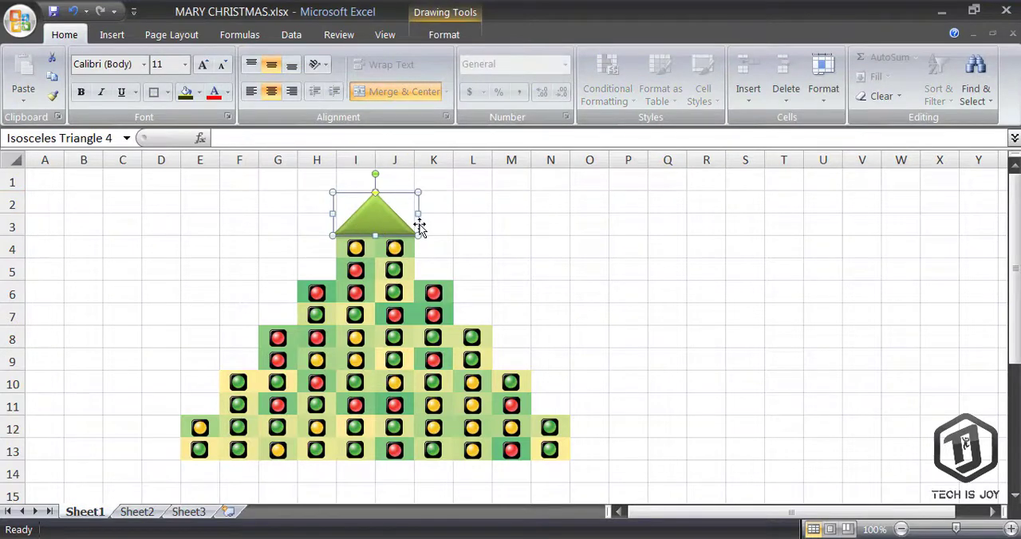
{"action": "left_click_drag", "start_coordinate": [411, 213], "coordinate": [411, 214]}
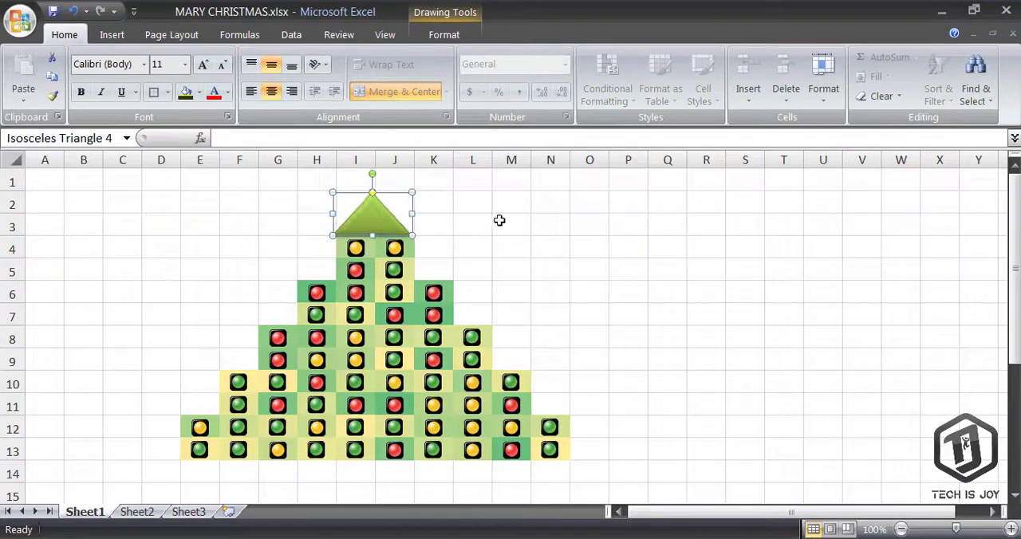
{"action": "key", "text": "Right"}
{"action": "key", "text": "Right"}
{"action": "key", "text": "Right"}
{"action": "key", "text": "Right"}
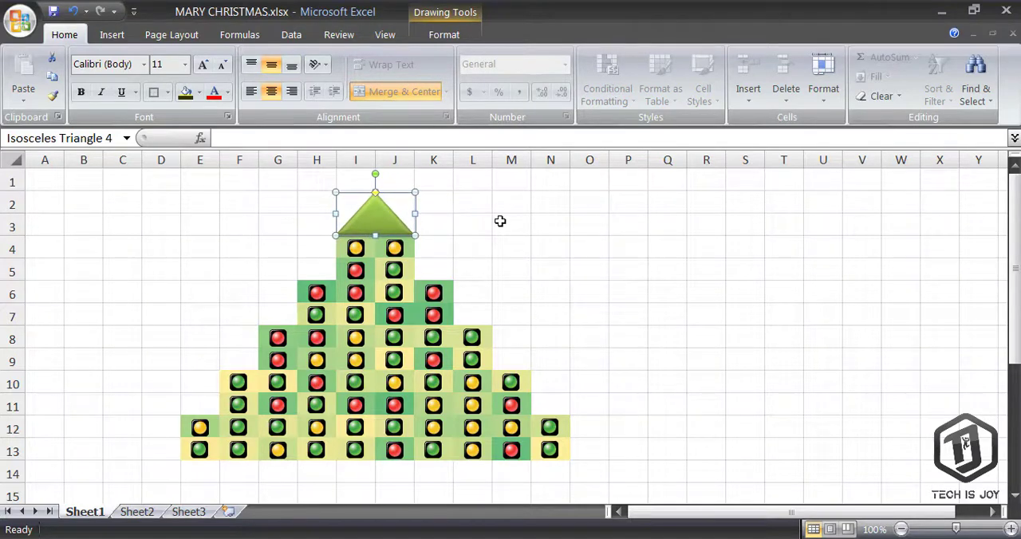
{"action": "left_click", "coordinate": [500, 220]}
{"action": "left_click", "coordinate": [365, 218]}
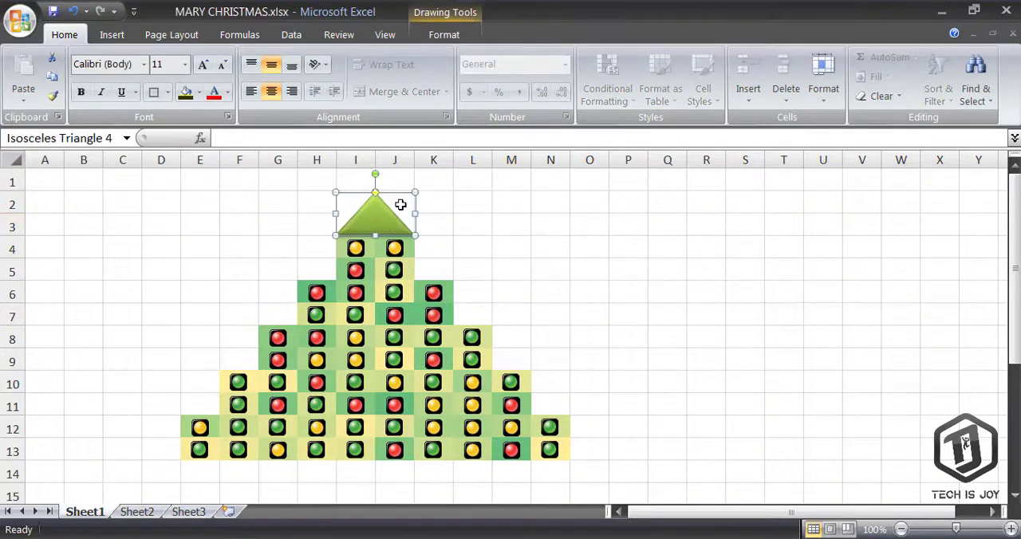
Remove the triangle's outline
{"action": "left_click", "coordinate": [444, 34]}
{"action": "left_click", "coordinate": [436, 77]}
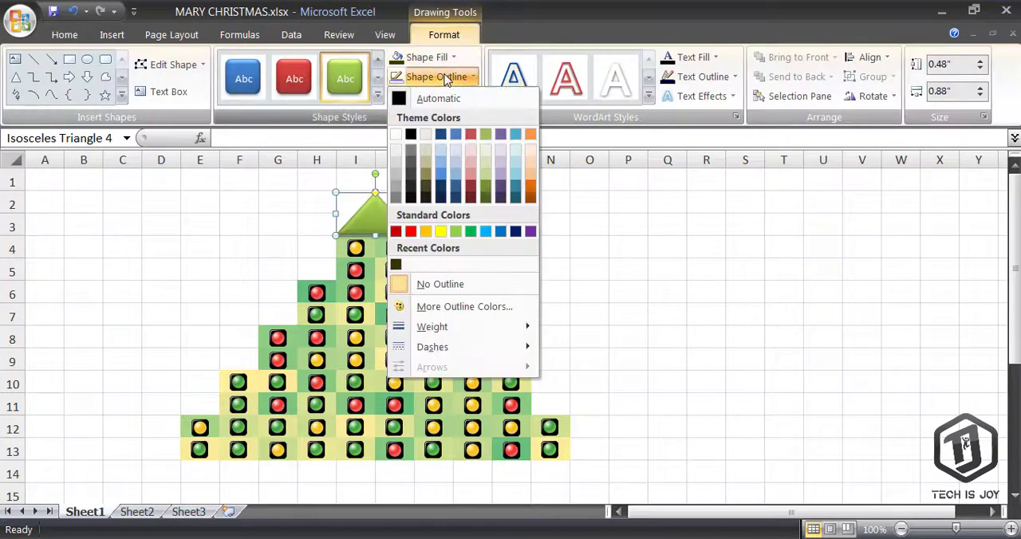
{"action": "left_click", "coordinate": [470, 285]}
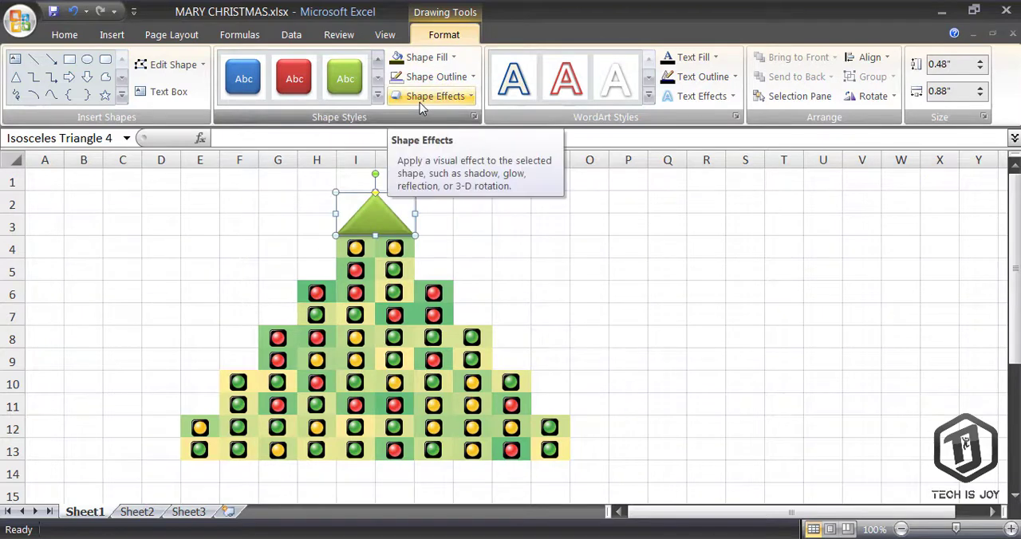
Set the triangle's gradient fill transparency to 51% in Format Shape
{"action": "right_click", "coordinate": [381, 225]}
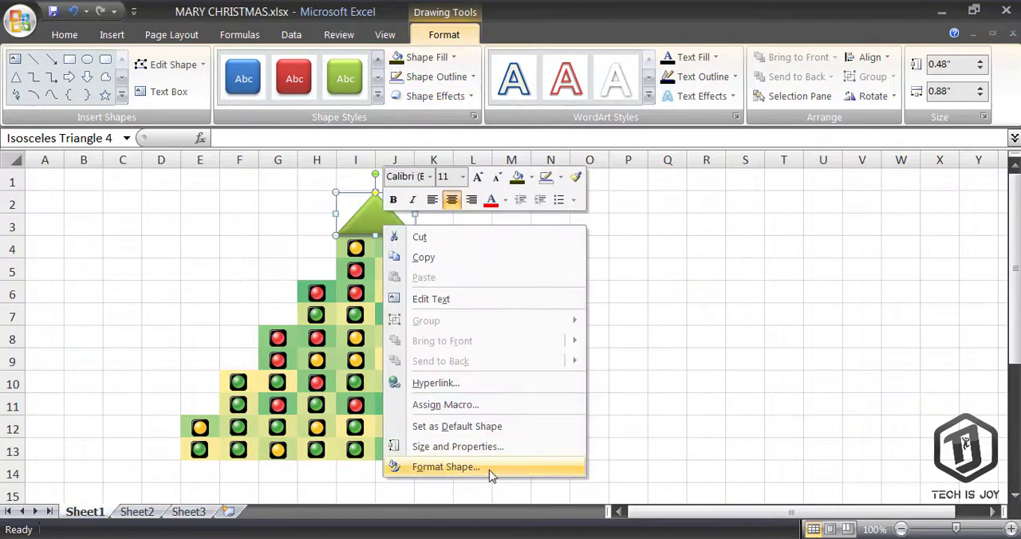
{"action": "left_click", "coordinate": [455, 467]}
{"action": "left_click_drag", "start_coordinate": [647, 393], "coordinate": [676, 401]}
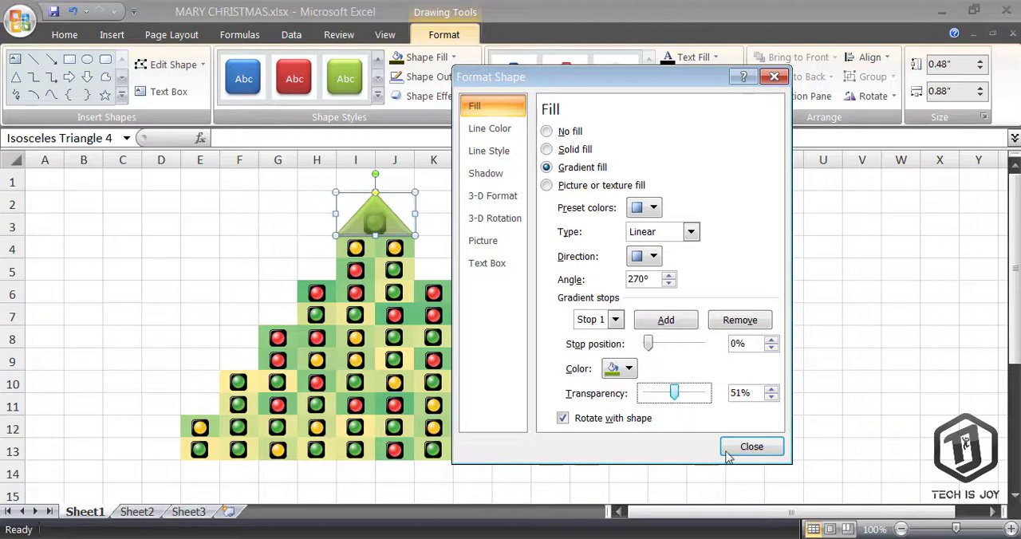
{"action": "left_click", "coordinate": [749, 447]}
{"action": "left_click", "coordinate": [452, 228]}
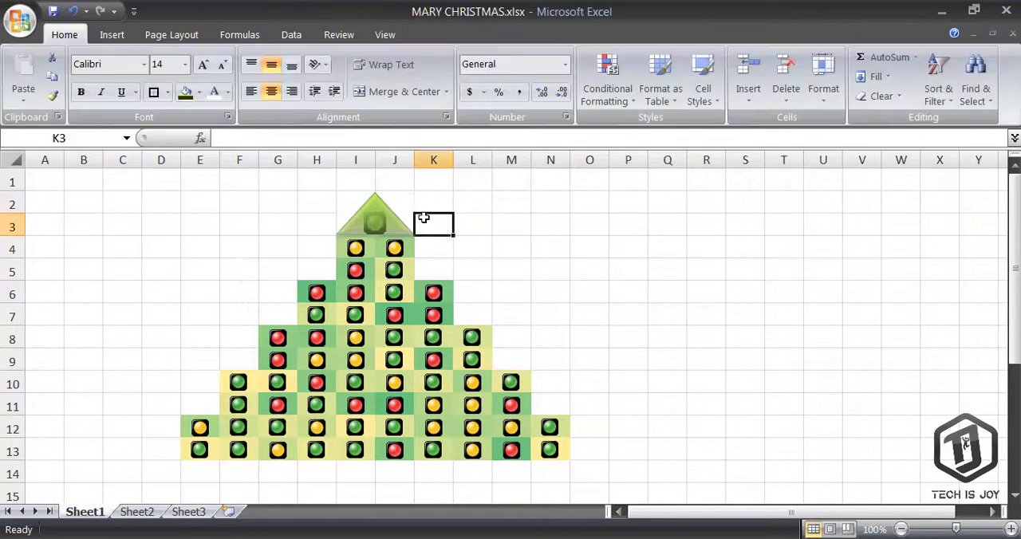
{"action": "left_click", "coordinate": [403, 201]}
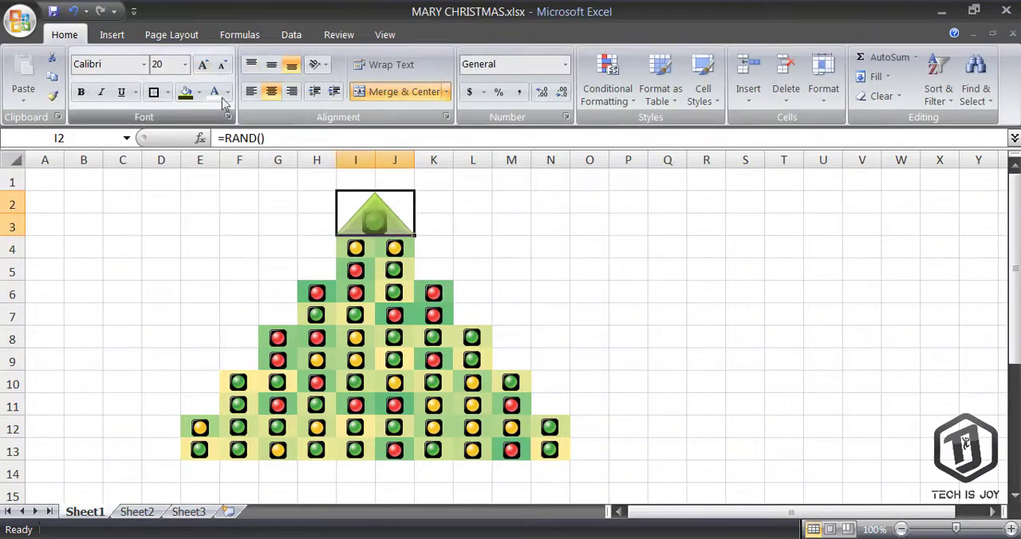
{"action": "left_click", "coordinate": [476, 244]}
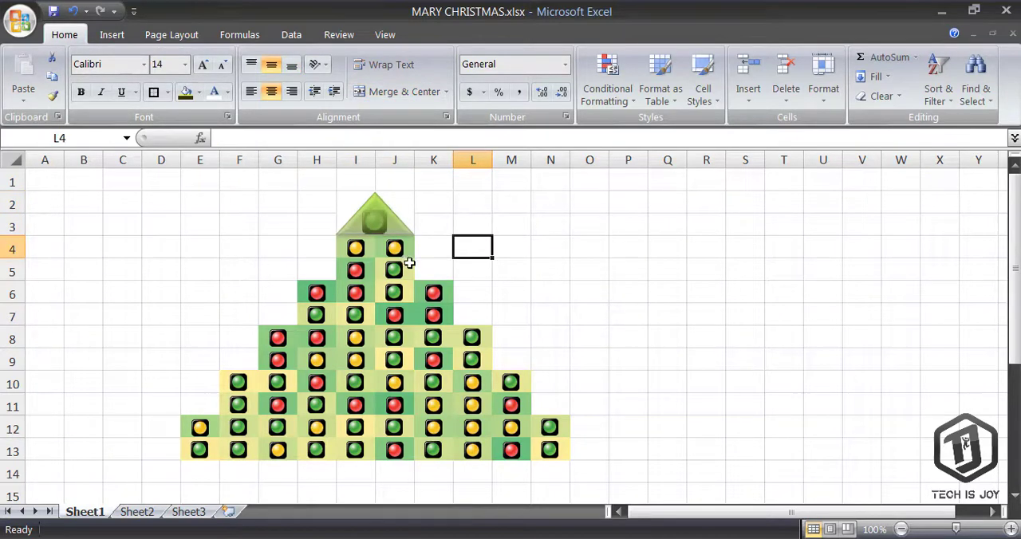
{"action": "scroll", "coordinate": [409, 266], "scroll_direction": "down", "scroll_amount": 1}
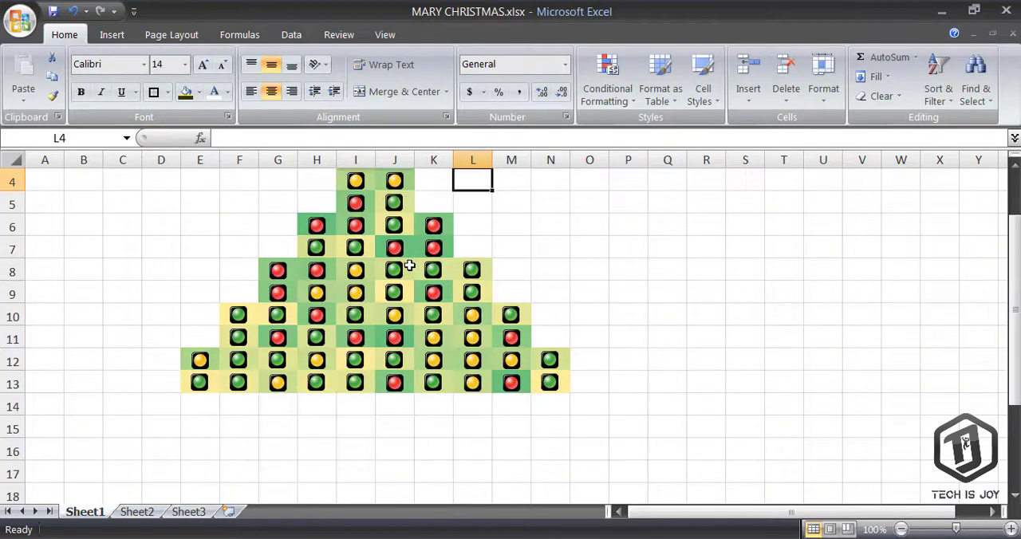
{"action": "left_click", "coordinate": [112, 34]}
{"action": "left_click", "coordinate": [190, 104]}
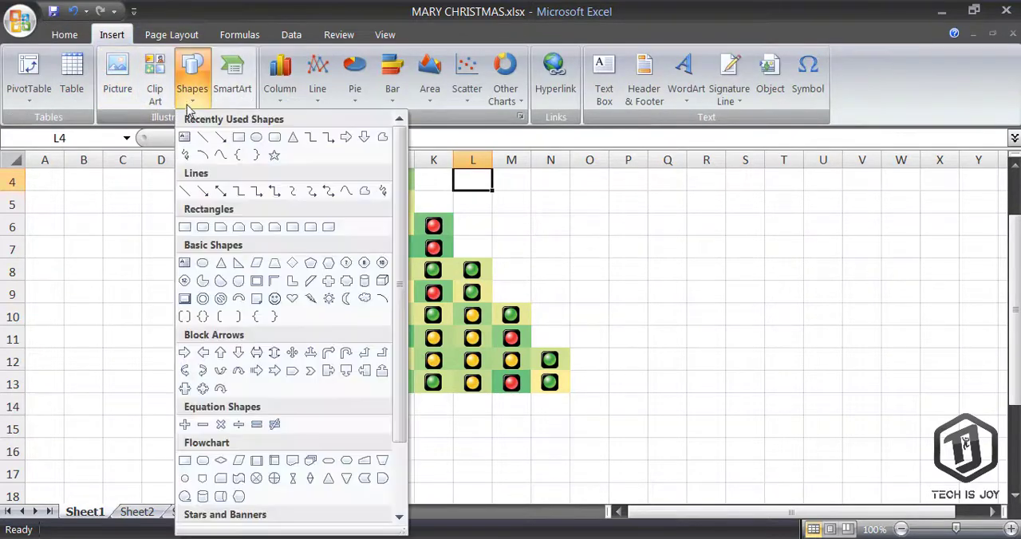
{"action": "left_click", "coordinate": [221, 156]}
{"action": "scroll", "coordinate": [223, 239], "scroll_direction": "up", "scroll_amount": 1}
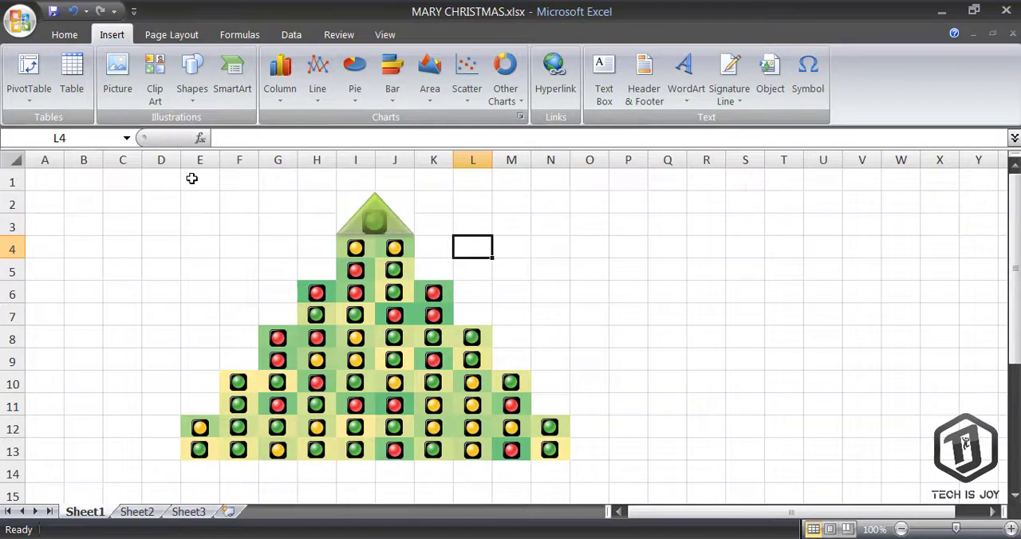
Fill the cell block from E1 to N17 around the tree with a dark gray background
{"action": "left_click_drag", "start_coordinate": [192, 179], "coordinate": [556, 484]}
{"action": "scroll", "coordinate": [271, 276], "scroll_direction": "up", "scroll_amount": 1}
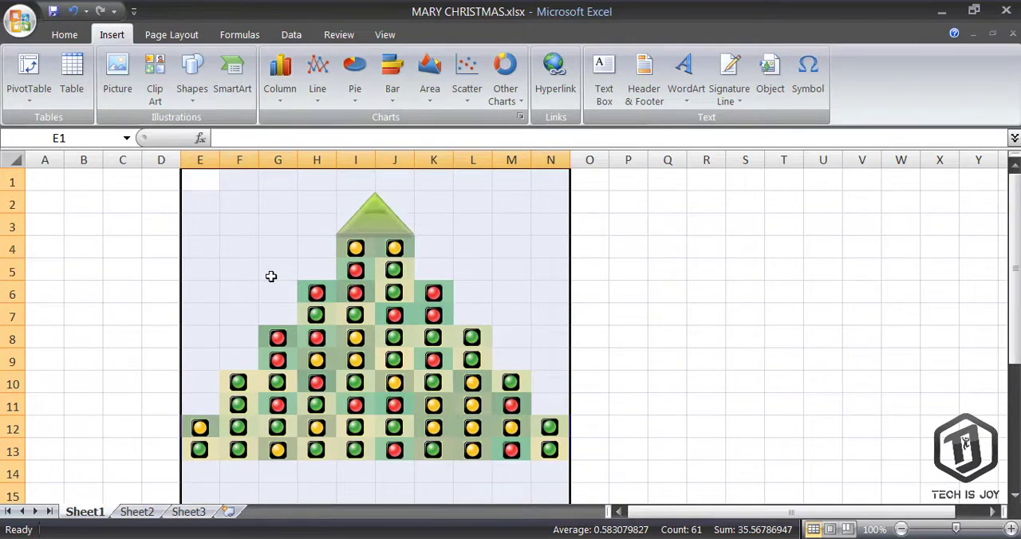
{"action": "scroll", "coordinate": [274, 258], "scroll_direction": "down", "scroll_amount": 1}
{"action": "scroll", "coordinate": [275, 257], "scroll_direction": "up", "scroll_amount": 1}
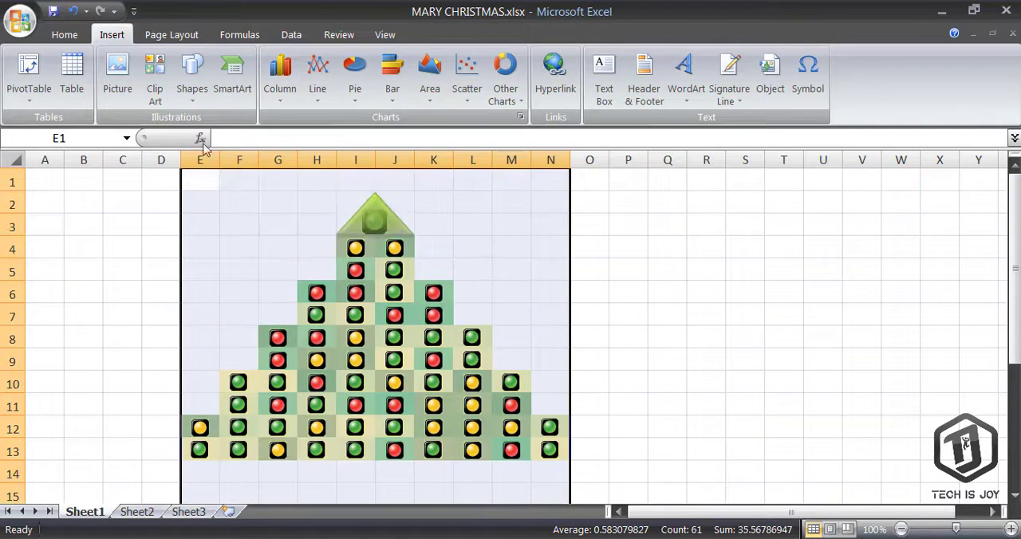
{"action": "left_click", "coordinate": [75, 36]}
{"action": "left_click", "coordinate": [198, 92]}
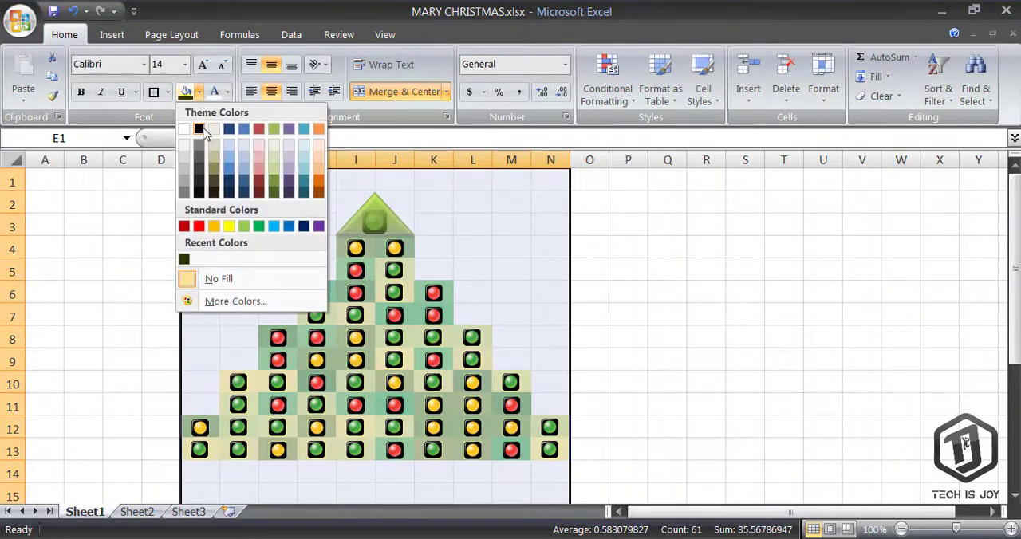
{"action": "left_click", "coordinate": [200, 157]}
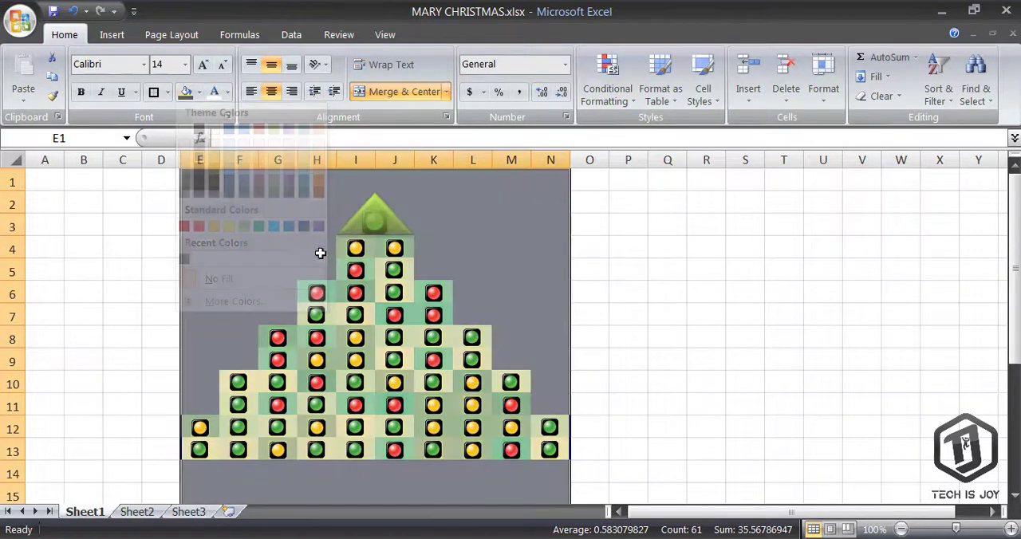
{"action": "scroll", "coordinate": [392, 291], "scroll_direction": "down", "scroll_amount": 2}
{"action": "left_click", "coordinate": [392, 358]}
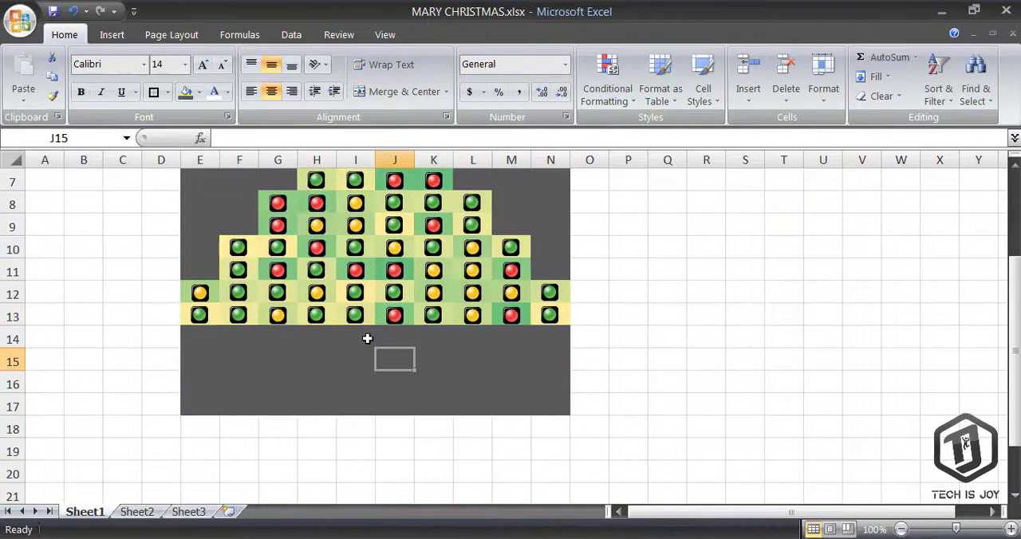
Draw a rectangle about 0.46 by 0.93 inches below the tree in column J as the trunk
{"action": "left_click", "coordinate": [111, 36]}
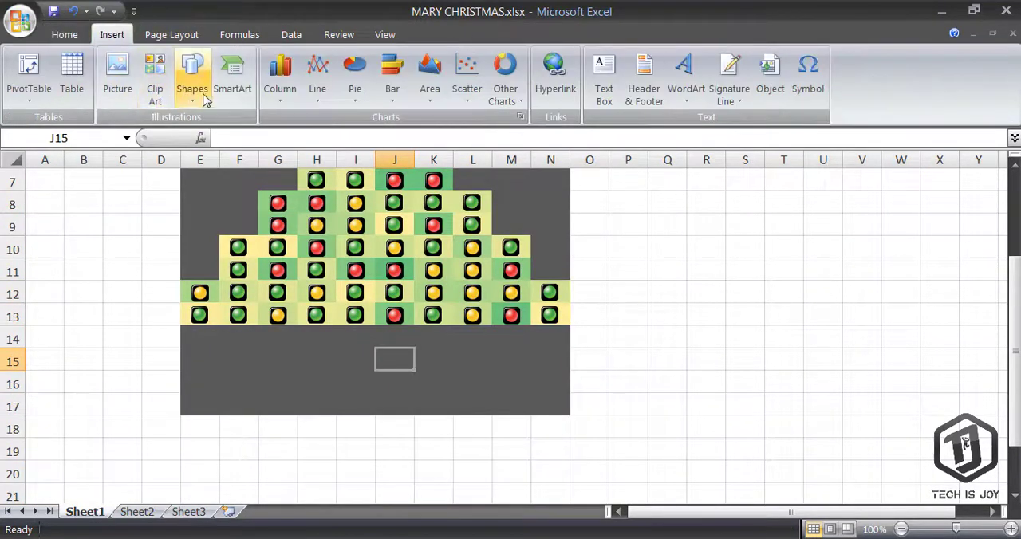
{"action": "left_click", "coordinate": [200, 101]}
{"action": "left_click", "coordinate": [238, 137]}
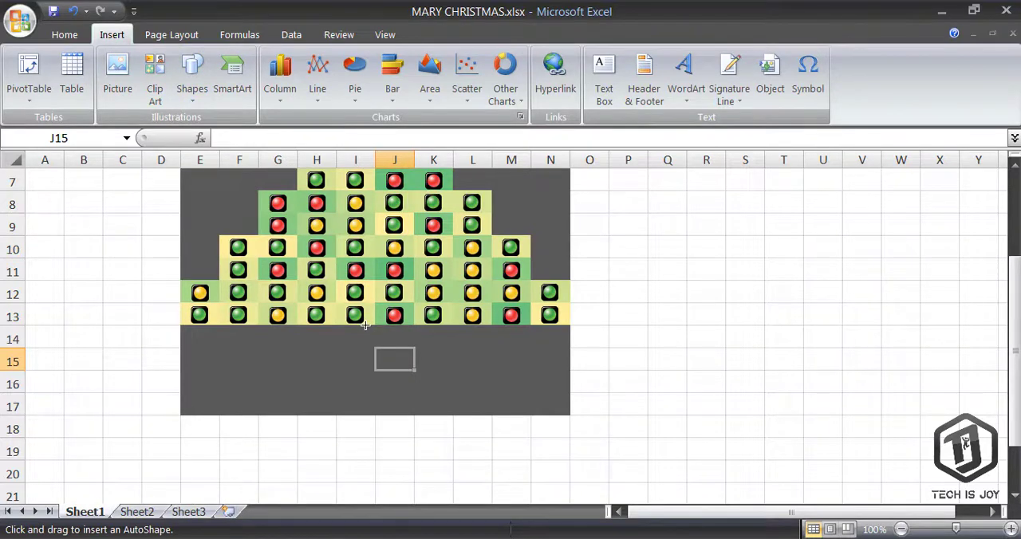
{"action": "left_click_drag", "start_coordinate": [365, 325], "coordinate": [407, 408]}
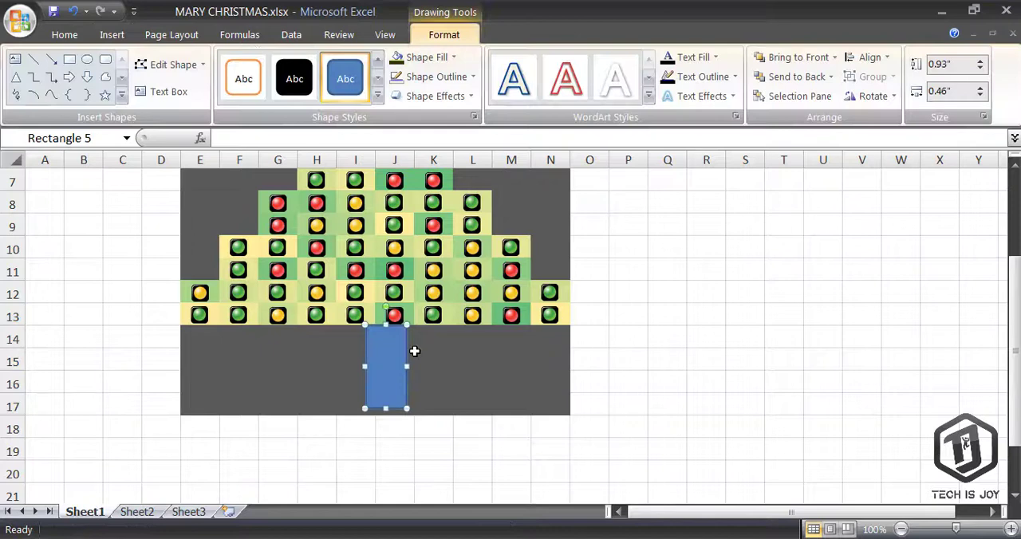
Remove the trunk rectangle's outline and apply a green shape style to it
{"action": "left_click", "coordinate": [437, 77]}
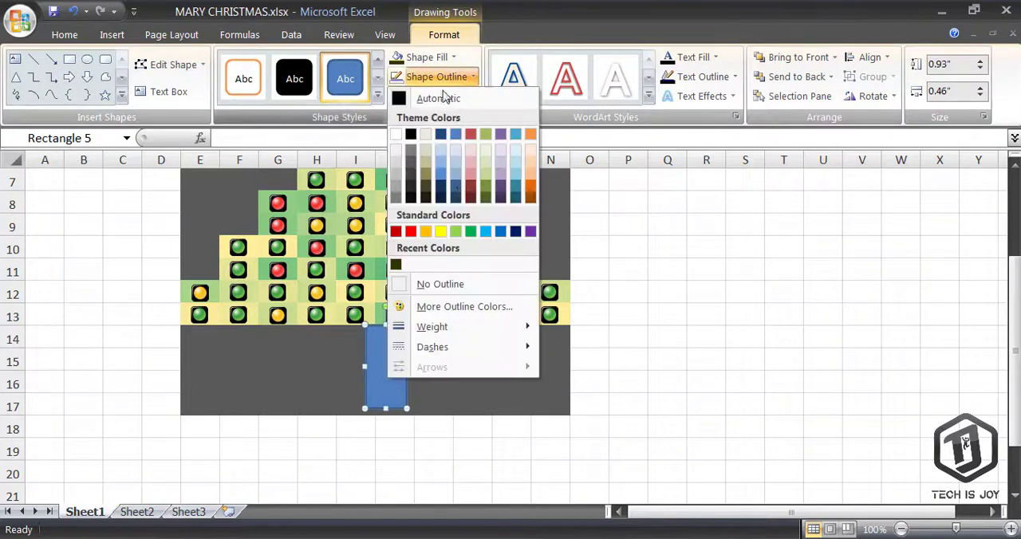
{"action": "left_click", "coordinate": [447, 284]}
{"action": "left_click", "coordinate": [378, 95]}
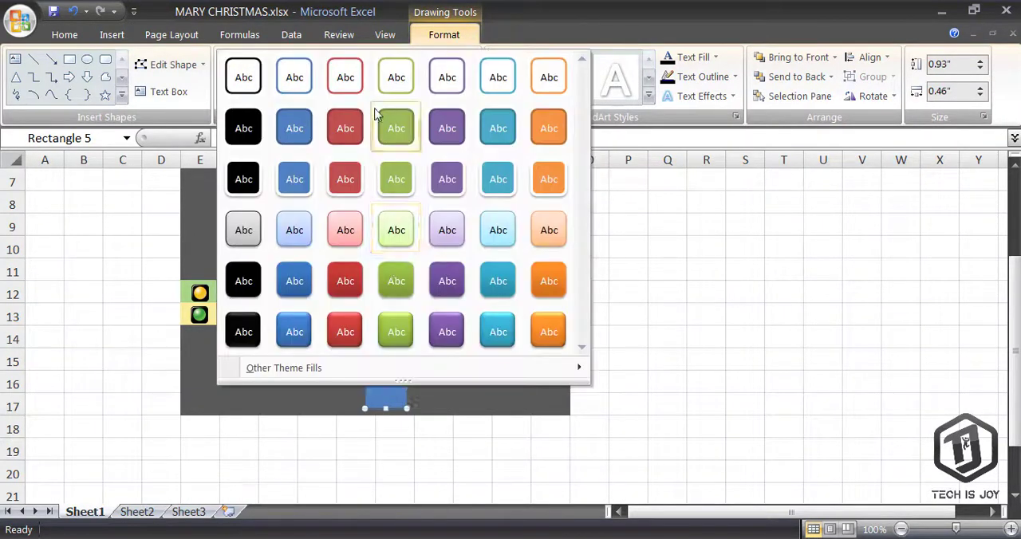
{"action": "left_click", "coordinate": [382, 281]}
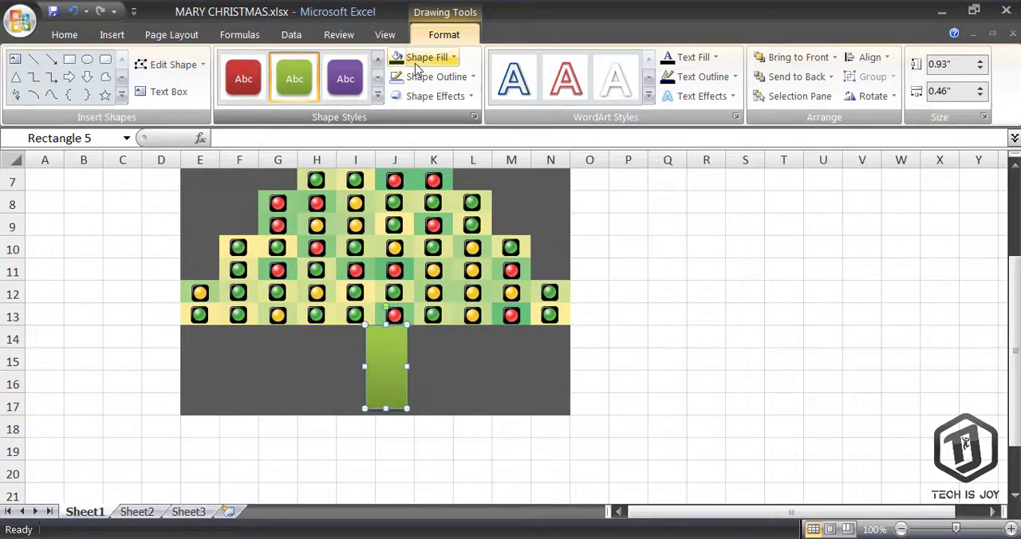
Fill the trunk with dark olive and nudge it left to center it under the tree
{"action": "left_click", "coordinate": [441, 62]}
{"action": "left_click", "coordinate": [395, 245]}
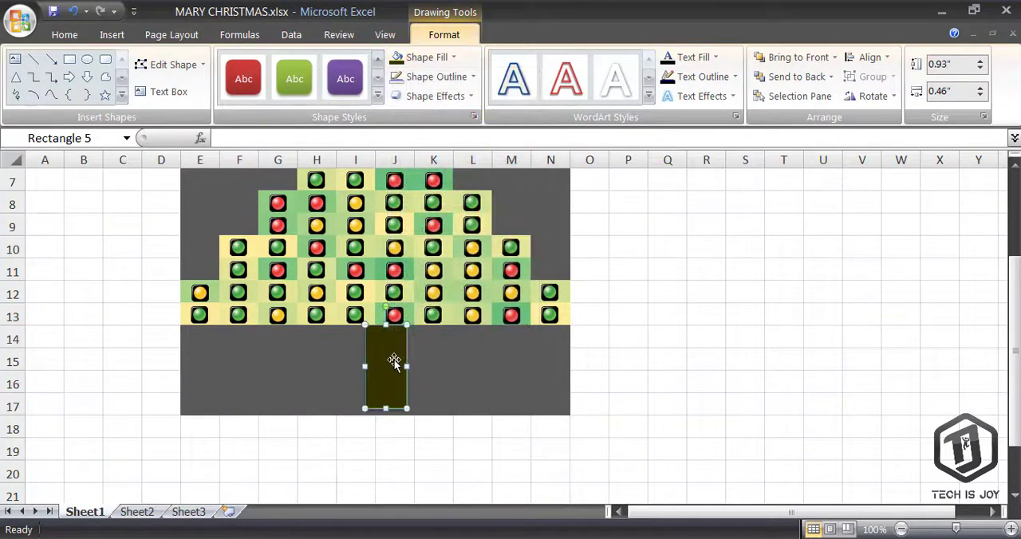
{"action": "left_click_drag", "start_coordinate": [391, 359], "coordinate": [381, 361]}
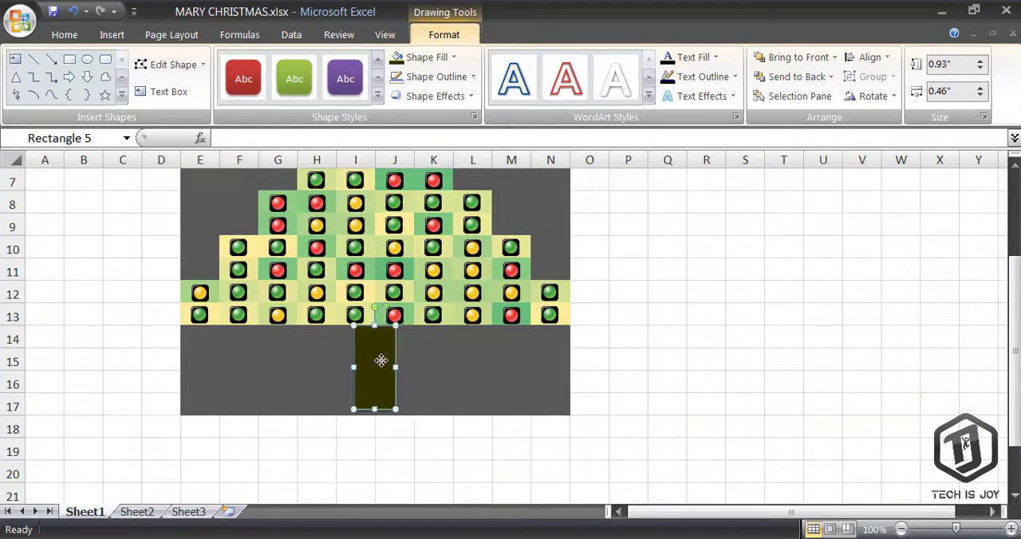
{"action": "left_click", "coordinate": [449, 367]}
{"action": "left_click", "coordinate": [375, 372]}
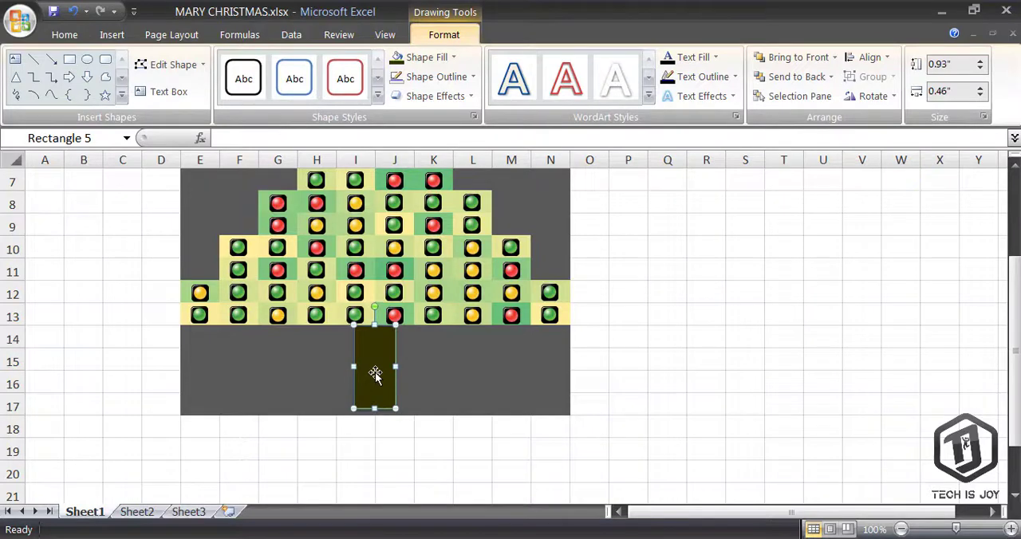
{"action": "left_click", "coordinate": [427, 358]}
Zoom to 80% and draw a rectangle about 1.44 by 0.66 inches right of the trunk
{"action": "scroll", "coordinate": [586, 340], "scroll_direction": "up", "scroll_amount": 2}
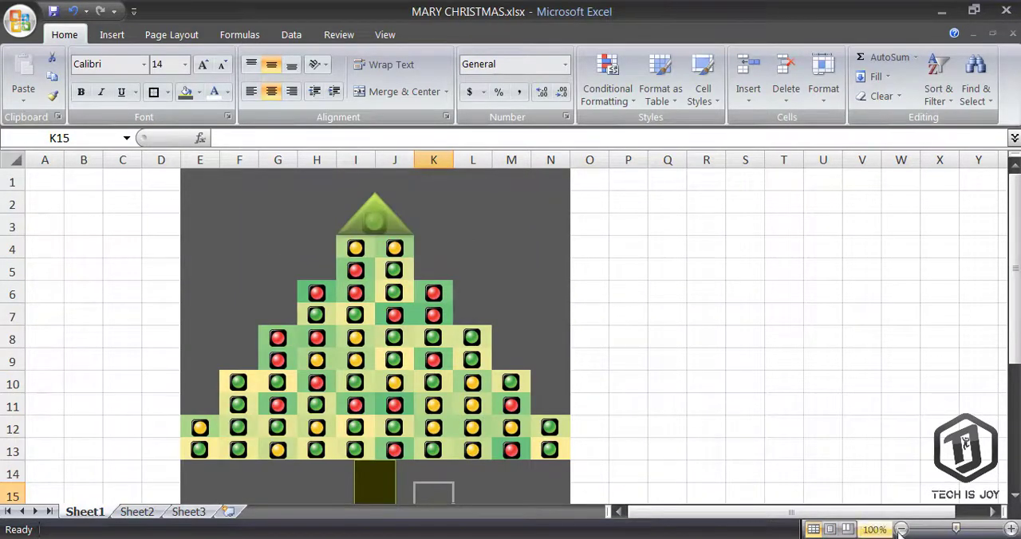
{"action": "left_click", "coordinate": [901, 529]}
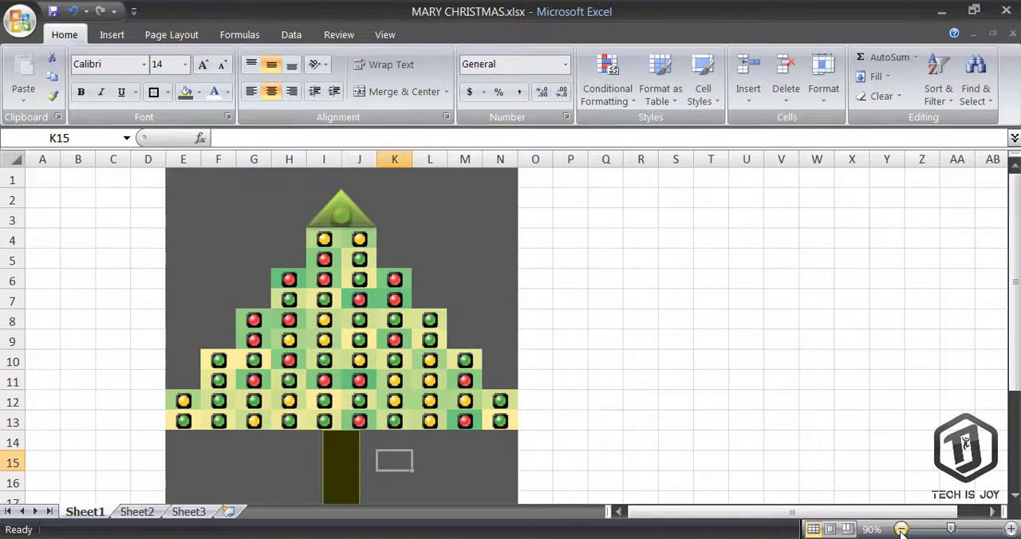
{"action": "left_click", "coordinate": [901, 529]}
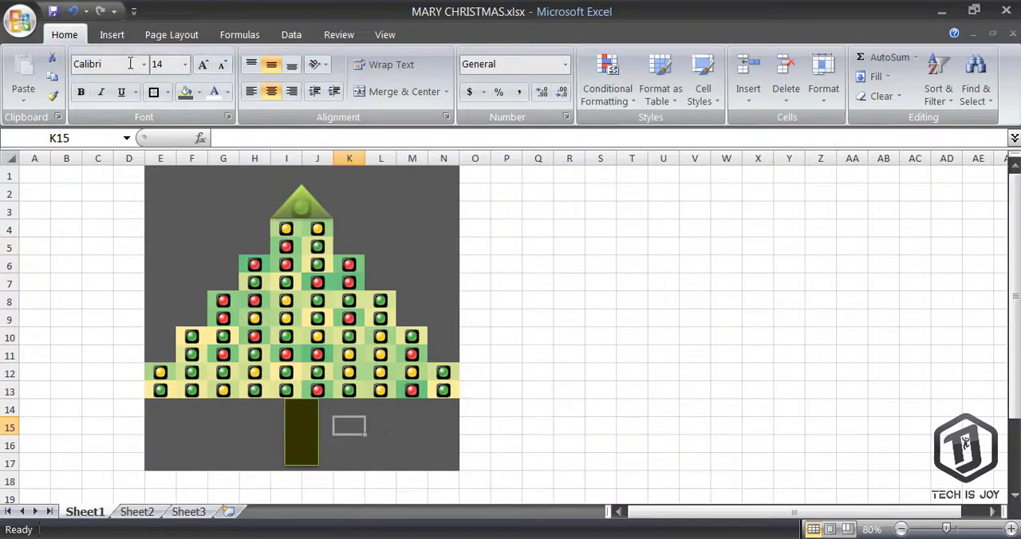
{"action": "left_click", "coordinate": [112, 34]}
{"action": "left_click", "coordinate": [192, 94]}
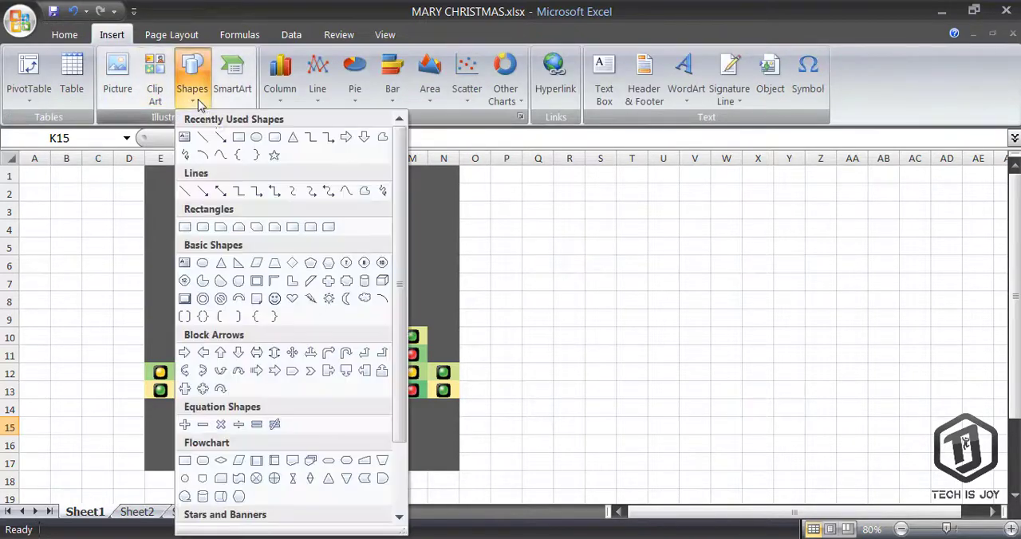
{"action": "left_click", "coordinate": [237, 139]}
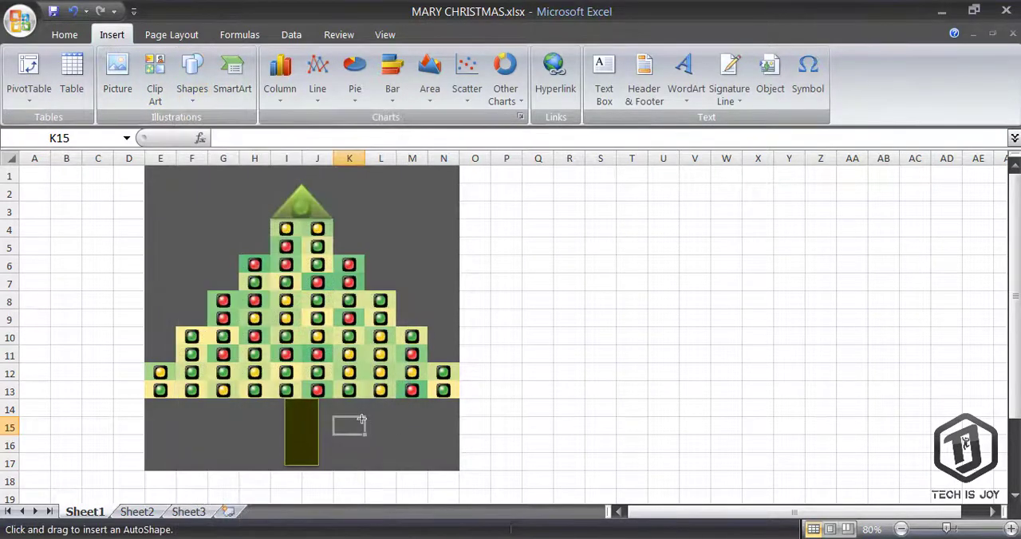
{"action": "left_click_drag", "start_coordinate": [355, 417], "coordinate": [453, 460]}
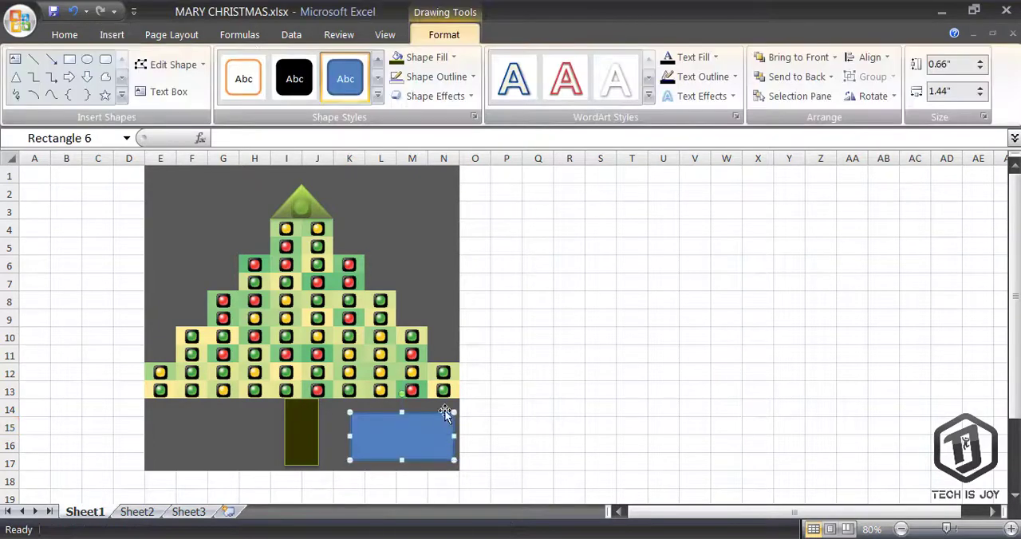
Apply a red shape style to the new rectangle and move it just outside the dark background
{"action": "left_click", "coordinate": [379, 105]}
{"action": "left_click", "coordinate": [356, 337]}
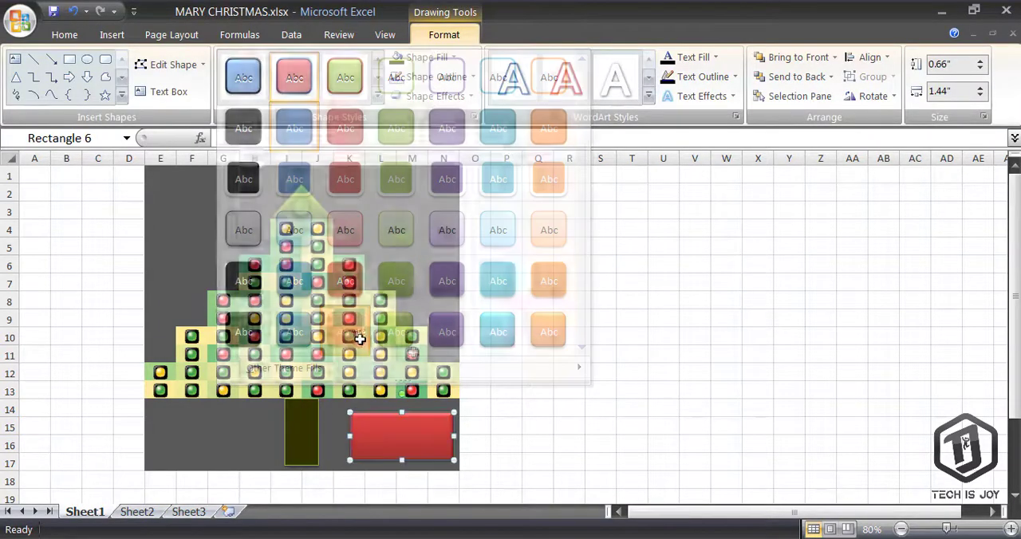
{"action": "left_click_drag", "start_coordinate": [410, 441], "coordinate": [531, 444]}
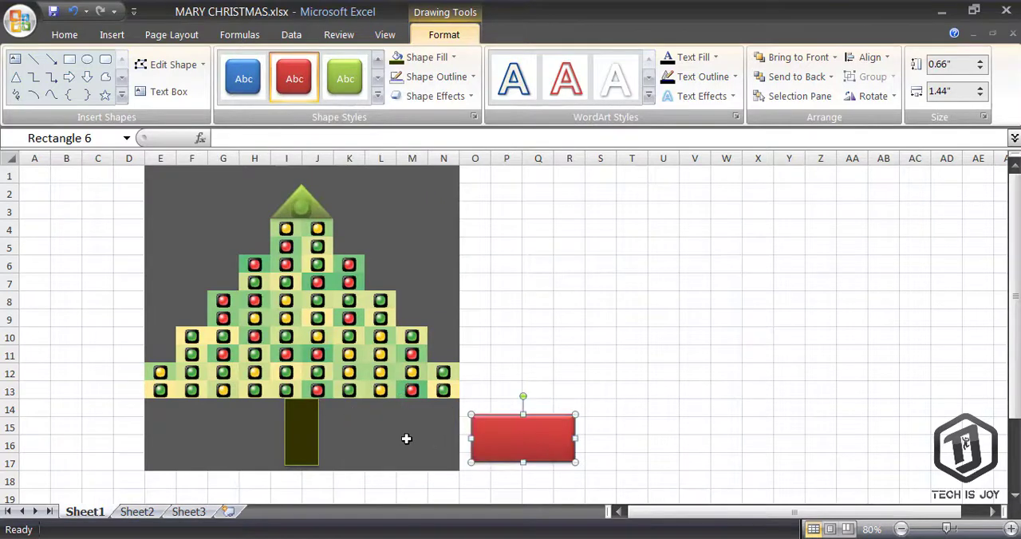
Enter =RAND() into all cells of L15:N16 at once
{"action": "left_click_drag", "start_coordinate": [364, 418], "coordinate": [436, 447]}
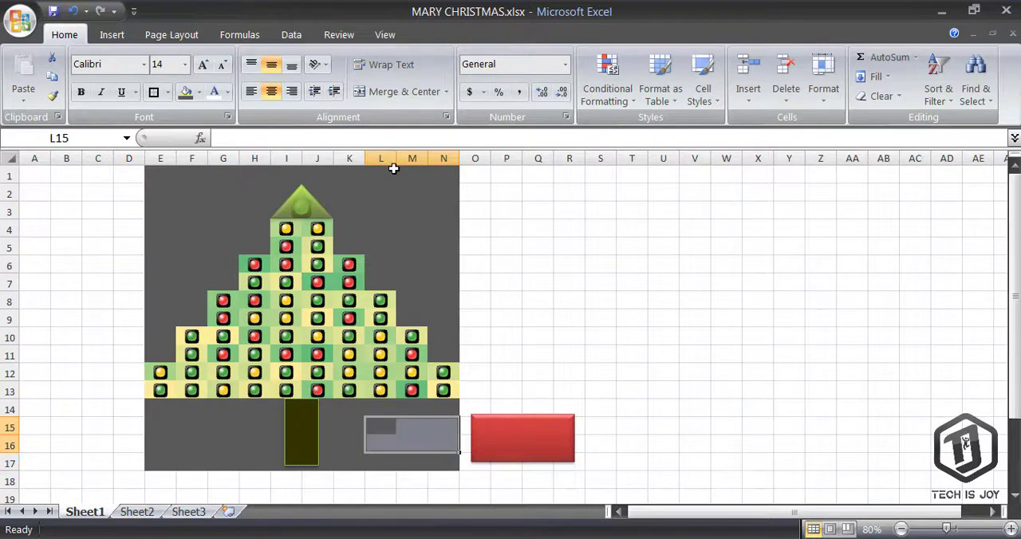
{"action": "type", "text": "=RAND"}
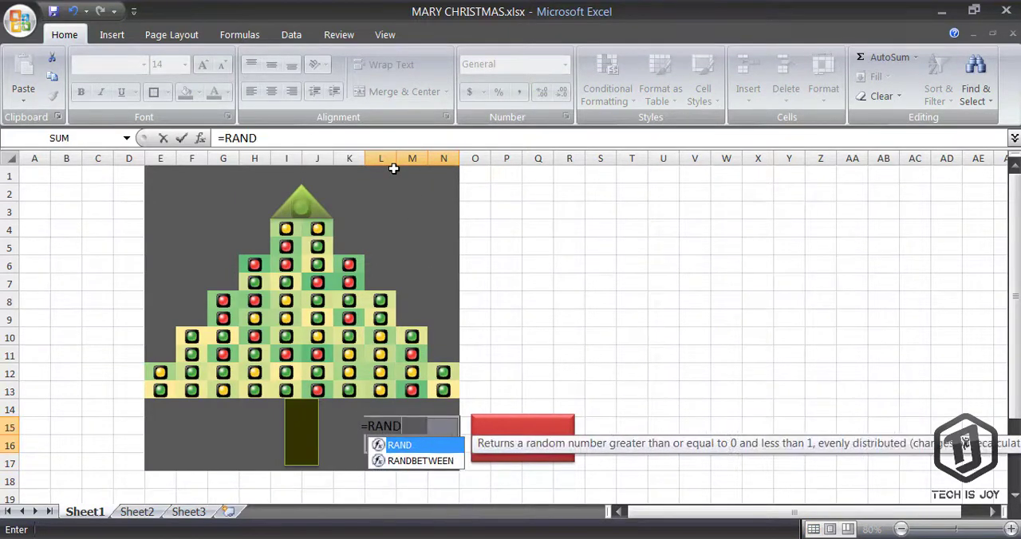
{"action": "type", "text": "()"}
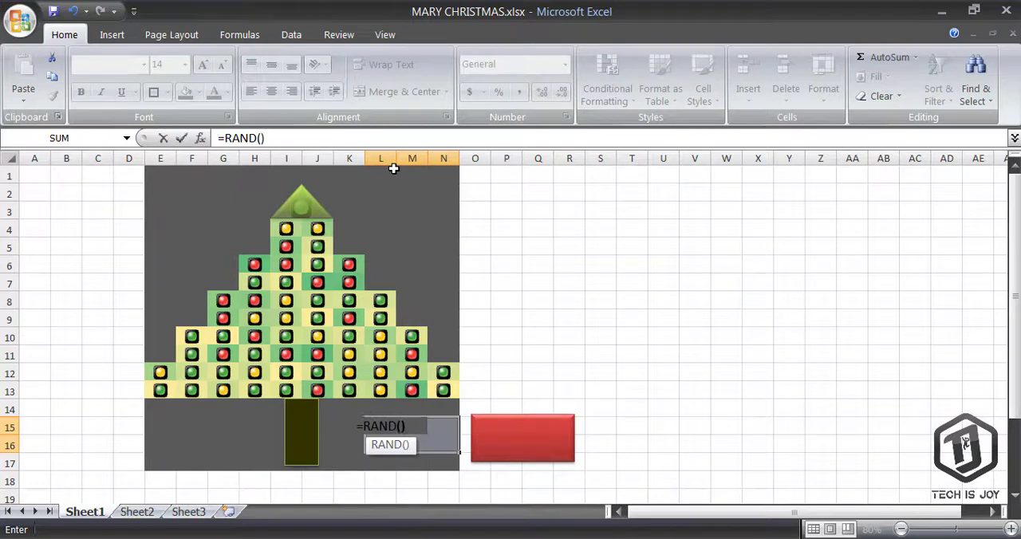
{"action": "key", "text": "ctrl+Return"}
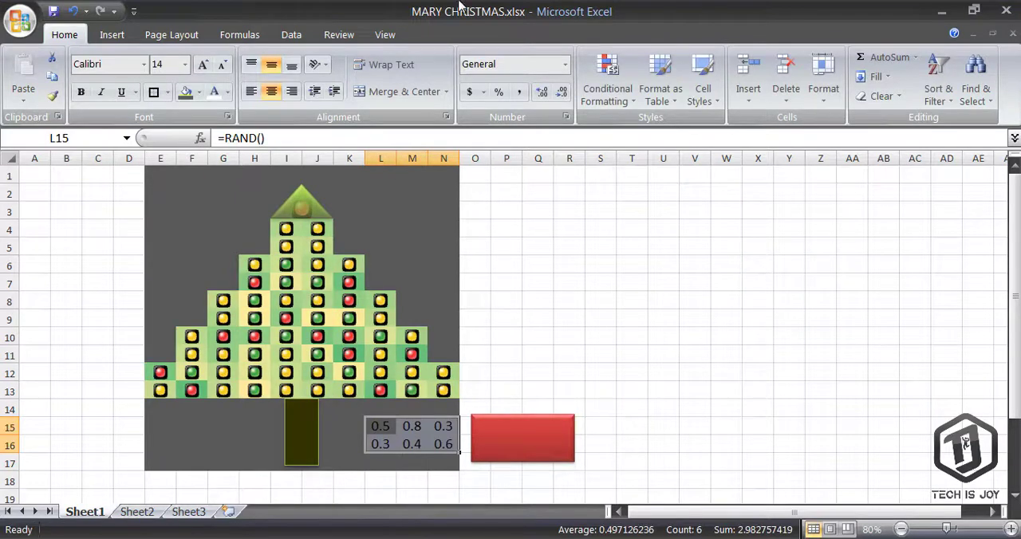
Apply orange gradient data bars to the random-number cells L15:N16
{"action": "left_click", "coordinate": [606, 87]}
{"action": "mouse_move", "coordinate": [714, 229]}
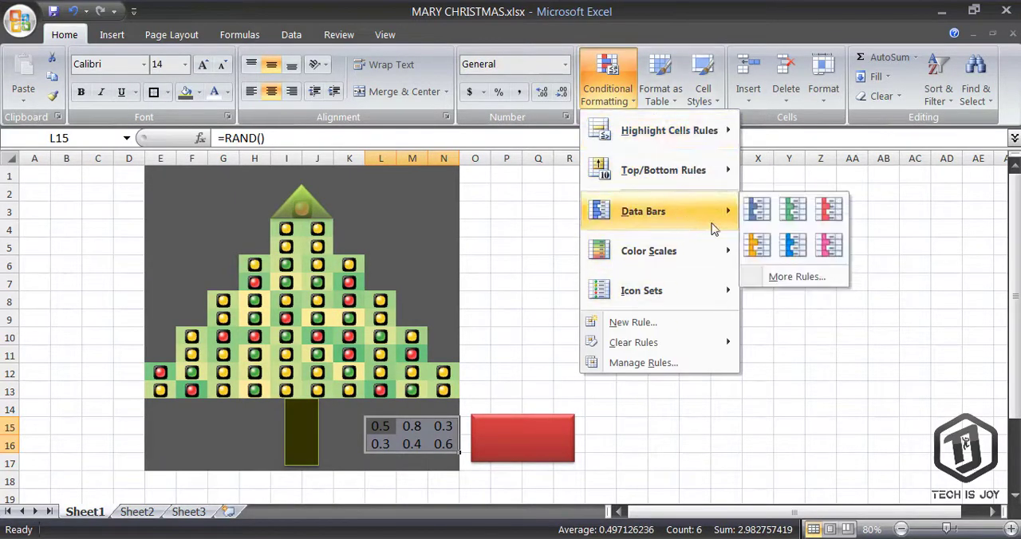
{"action": "left_click", "coordinate": [756, 247]}
Apply the Yellow - Red Color Scale to cells L15:N16
{"action": "left_click", "coordinate": [606, 89]}
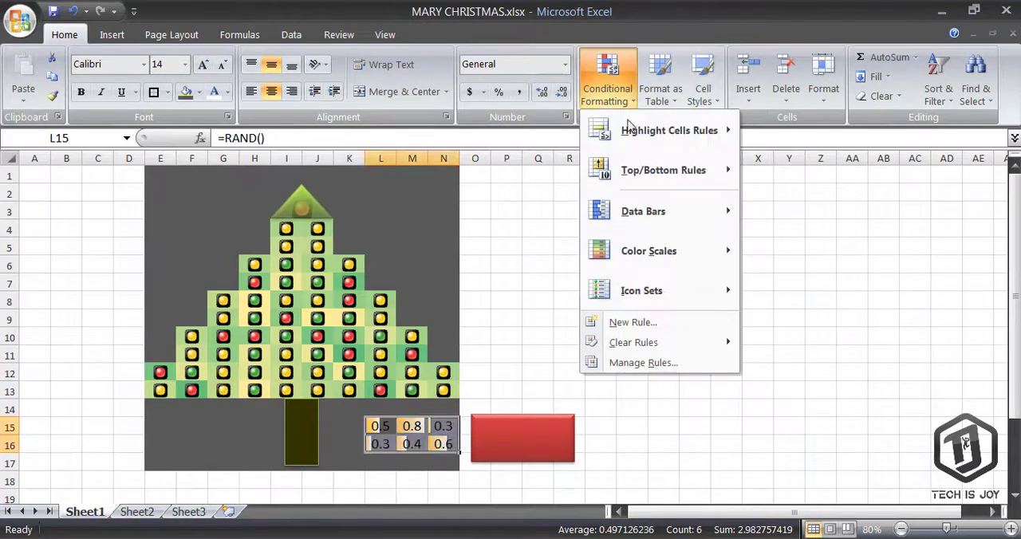
{"action": "mouse_move", "coordinate": [678, 251]}
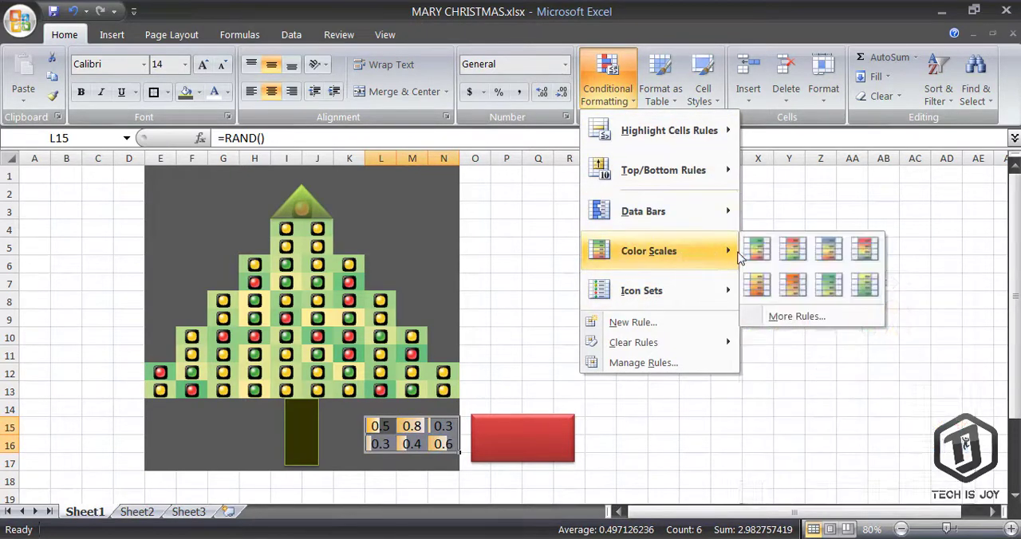
{"action": "left_click", "coordinate": [749, 289]}
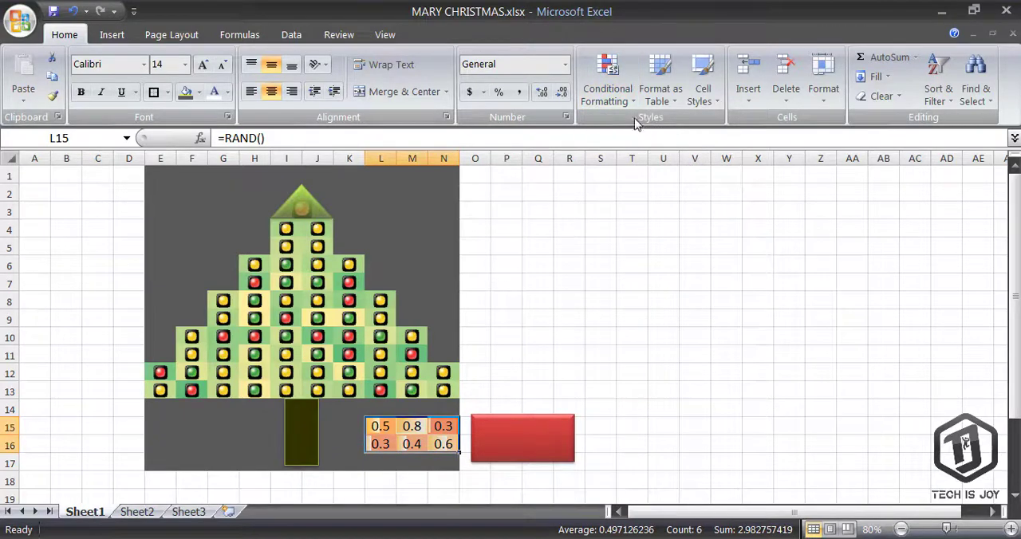
Edit the conditional formatting rules on L15:N16 so the data bar shows only the bar, and apply
{"action": "left_click", "coordinate": [608, 80]}
{"action": "left_click", "coordinate": [661, 364]}
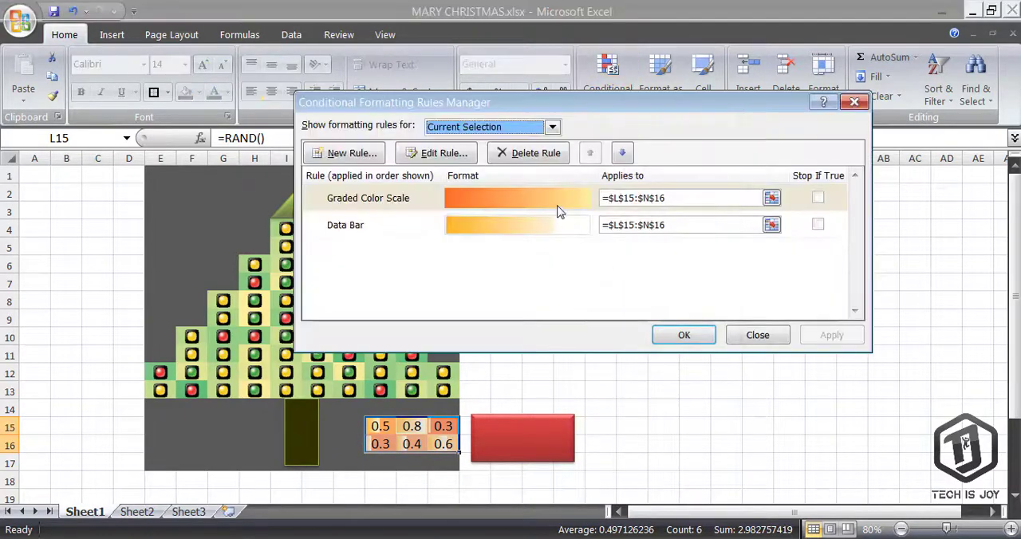
{"action": "double_click", "coordinate": [558, 209]}
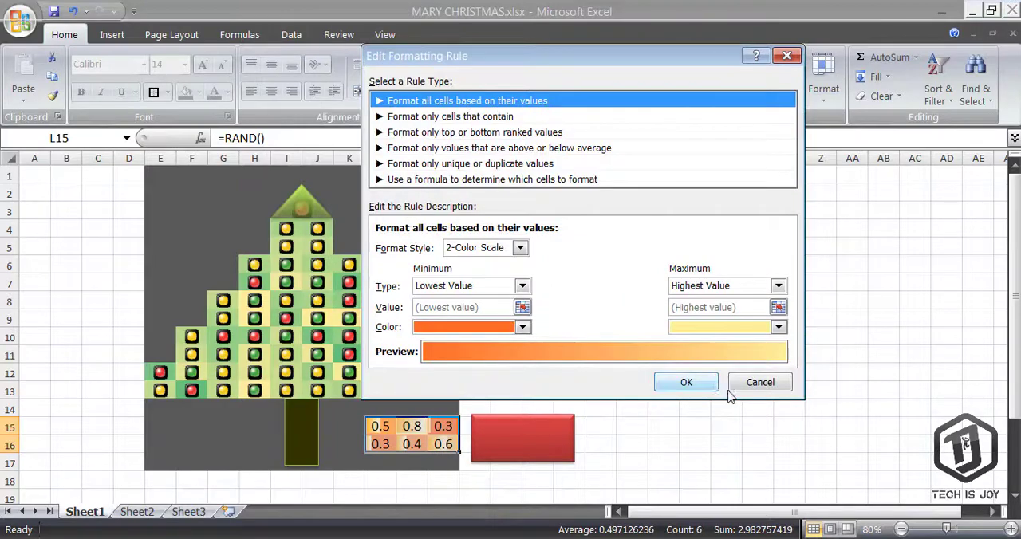
{"action": "left_click", "coordinate": [685, 382]}
{"action": "left_click", "coordinate": [509, 238]}
{"action": "double_click", "coordinate": [508, 236]}
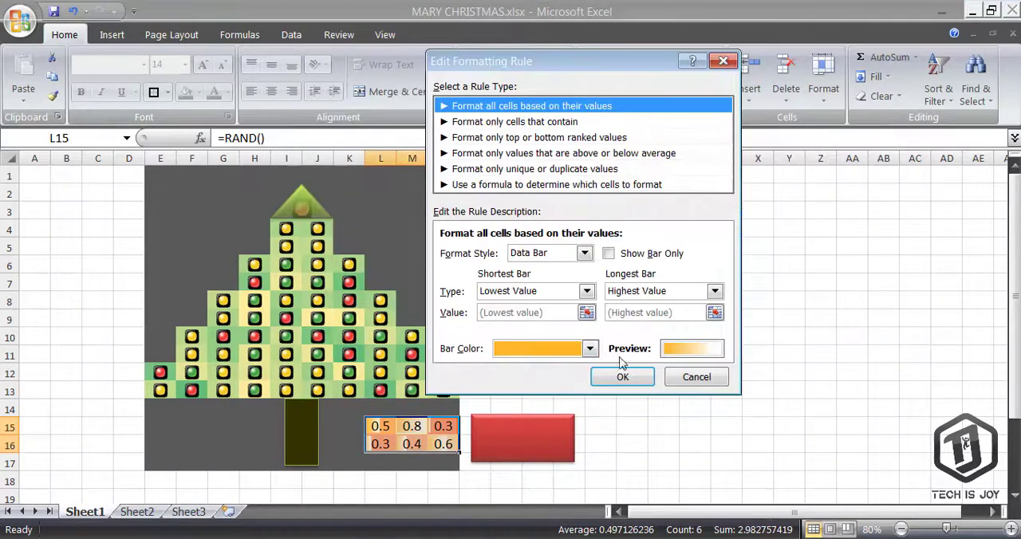
{"action": "left_click", "coordinate": [622, 376]}
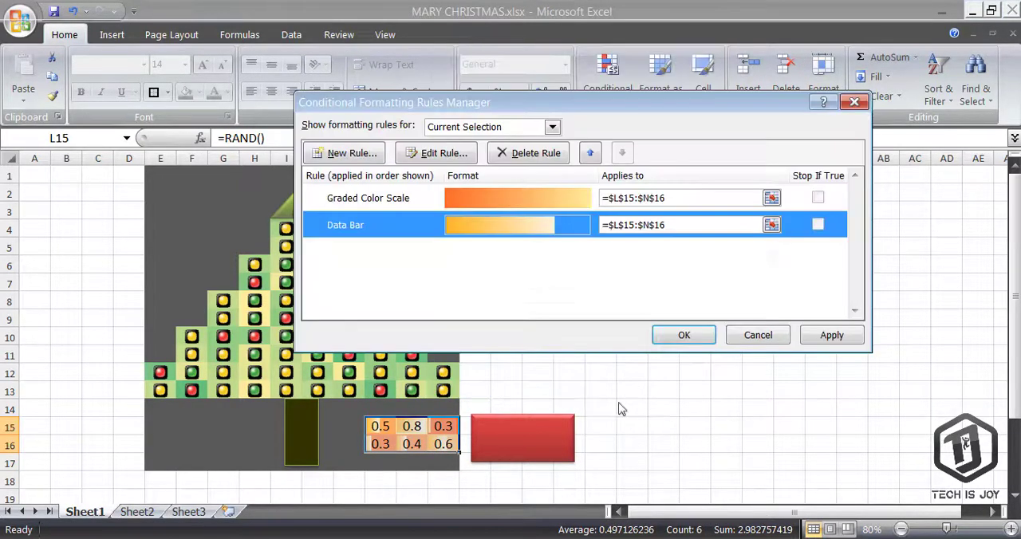
{"action": "left_click", "coordinate": [832, 338]}
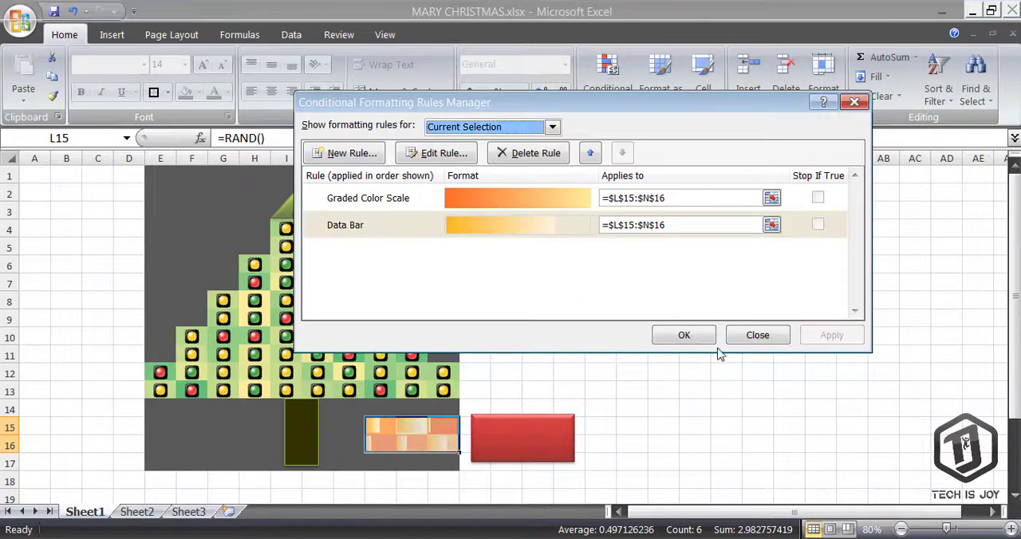
{"action": "left_click", "coordinate": [671, 341]}
Move the red rectangle over cells L15:N16 and set its gradient fill transparency to 27%
{"action": "mouse_move", "coordinate": [560, 440]}
{"action": "left_mouse_down"}
{"action": "mouse_move", "coordinate": [443, 430]}
{"action": "mouse_move", "coordinate": [452, 437]}
{"action": "left_mouse_up"}
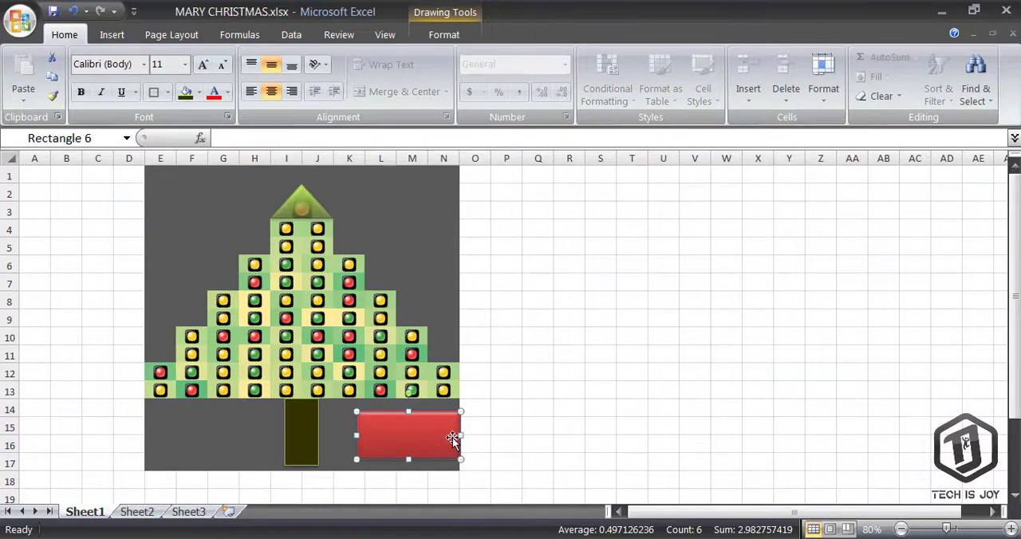
{"action": "right_click", "coordinate": [452, 437]}
{"action": "right_click", "coordinate": [458, 441]}
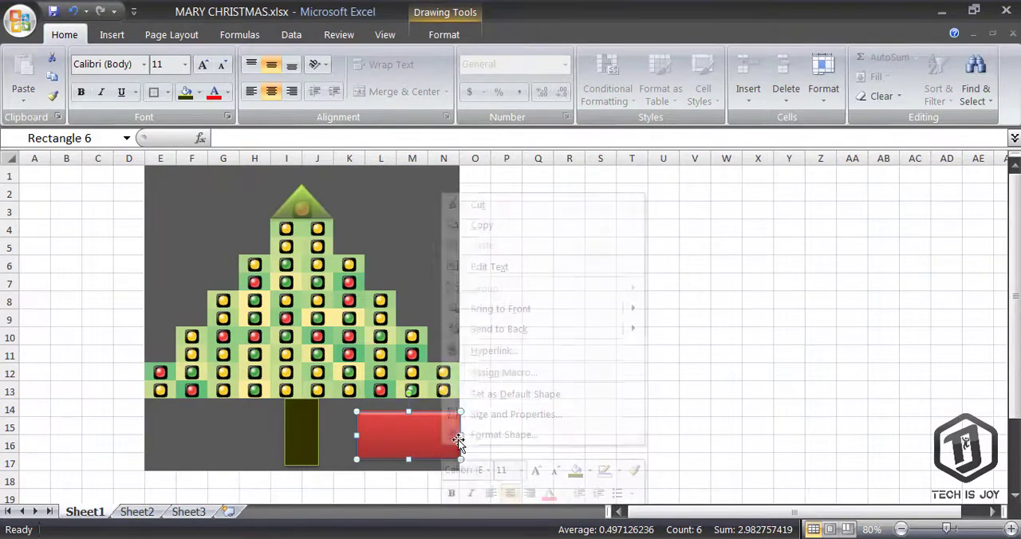
{"action": "right_click", "coordinate": [396, 443]}
{"action": "left_click", "coordinate": [418, 435]}
{"action": "left_click_drag", "start_coordinate": [650, 394], "coordinate": [662, 395]}
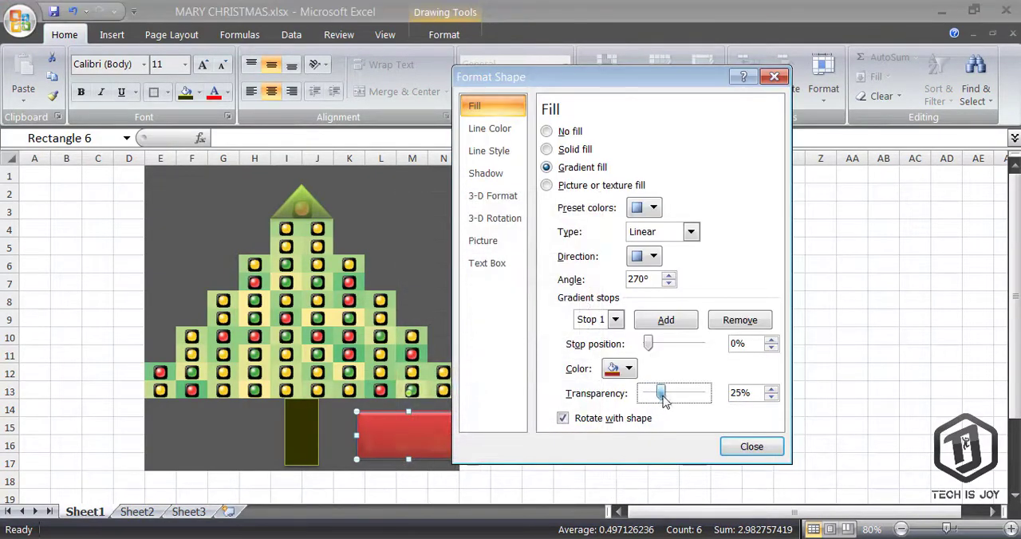
{"action": "left_click", "coordinate": [744, 453]}
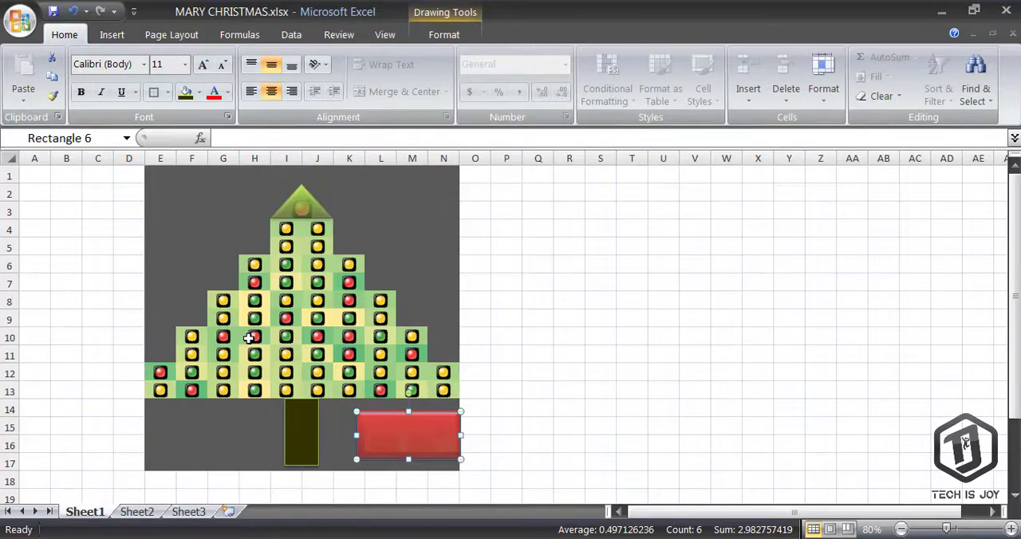
Insert two new rows above the top of the sheet
{"action": "left_click_drag", "start_coordinate": [10, 176], "coordinate": [4, 190]}
{"action": "right_click", "coordinate": [16, 196]}
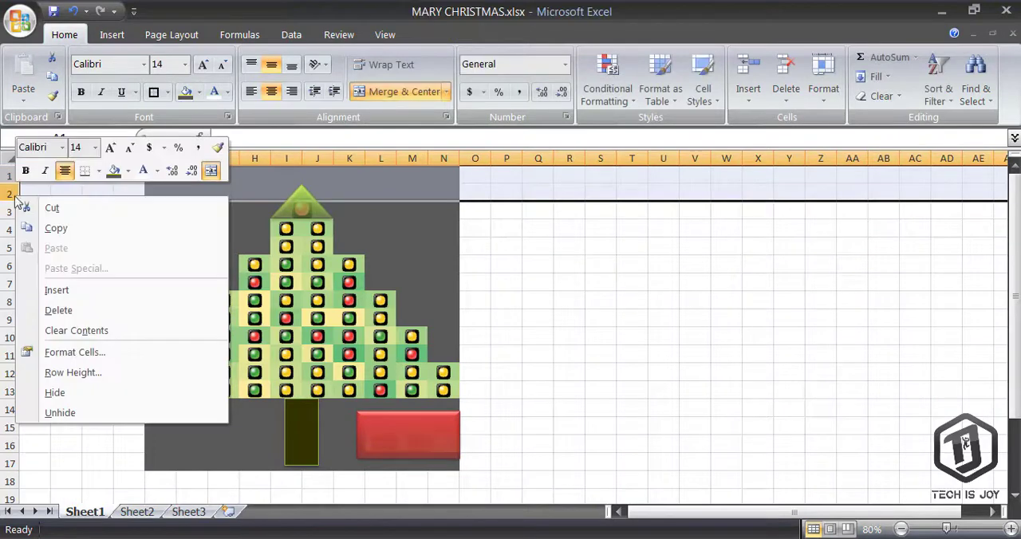
{"action": "left_click", "coordinate": [53, 294]}
Fill E1:N2 with the dark olive recent color and merge and center the range
{"action": "left_click_drag", "start_coordinate": [169, 182], "coordinate": [435, 193]}
{"action": "left_click", "coordinate": [198, 91]}
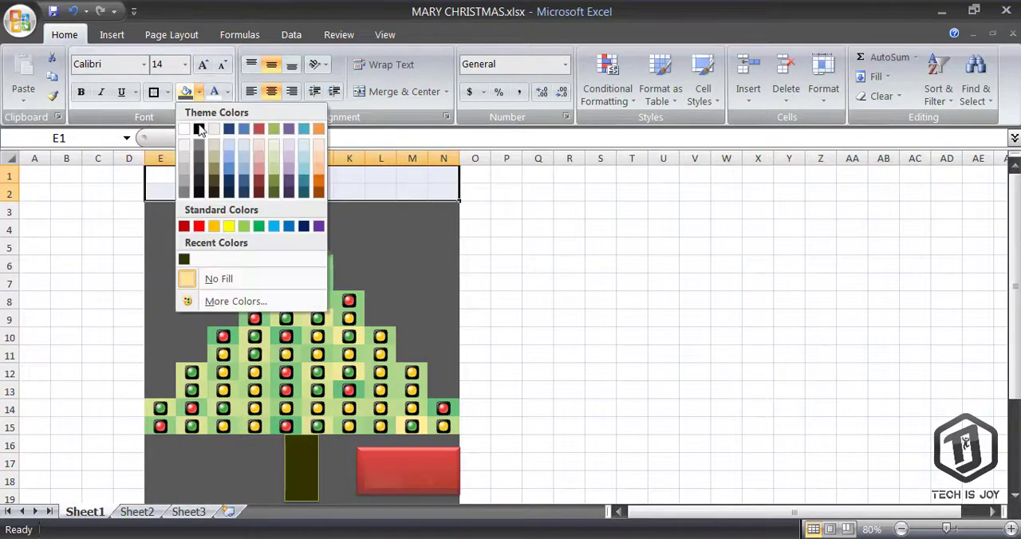
{"action": "left_click", "coordinate": [184, 259]}
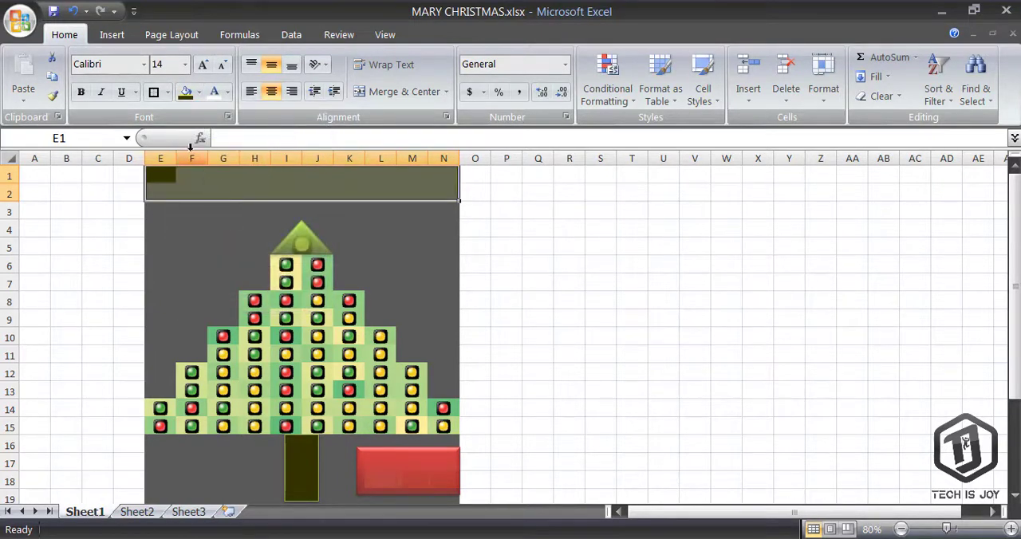
{"action": "left_click", "coordinate": [399, 91]}
Set the merged cell's font to Aquire and enter the title TECH IS JOY - MERRY CHRISTMAS
{"action": "left_click", "coordinate": [143, 64]}
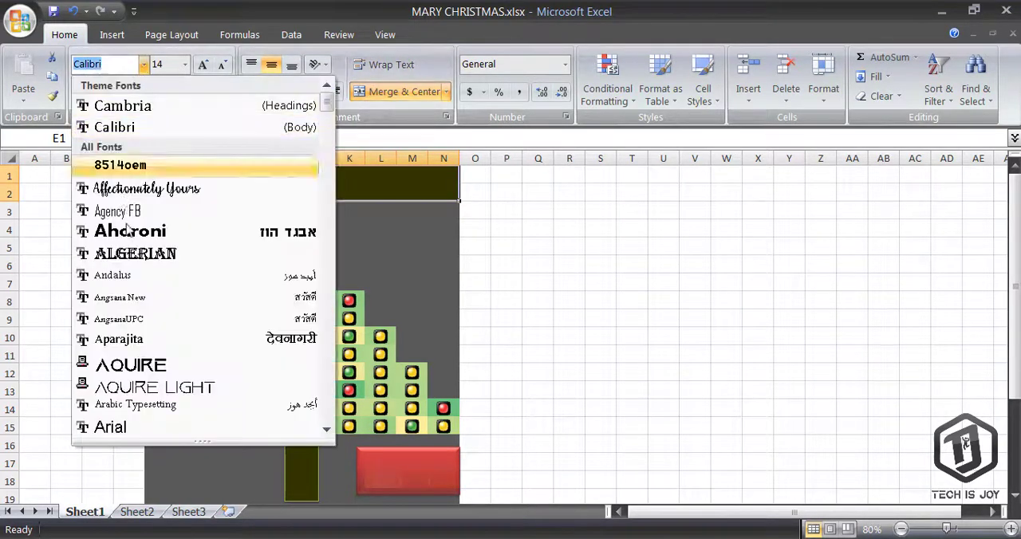
{"action": "left_click", "coordinate": [135, 365]}
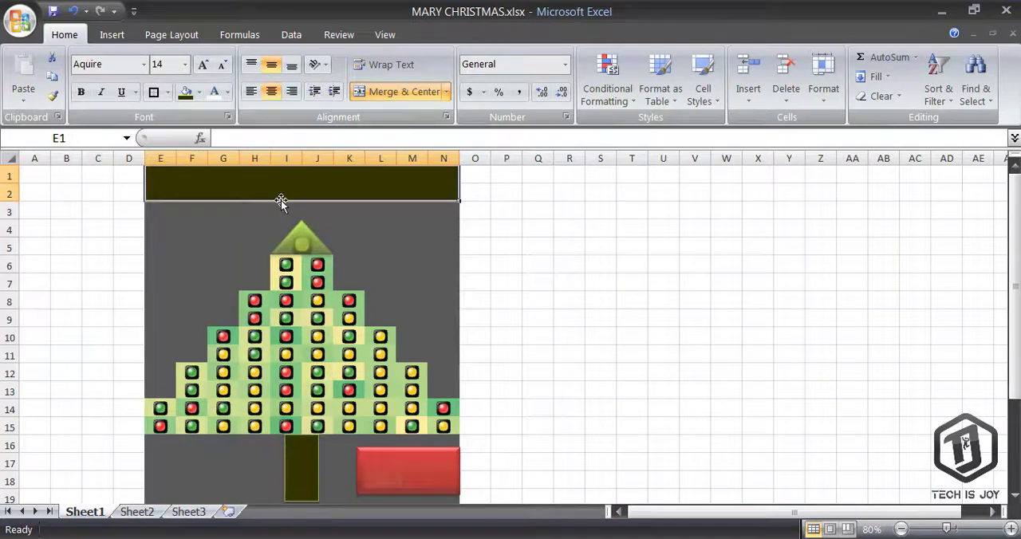
{"action": "type", "text": "TECH IS JO"}
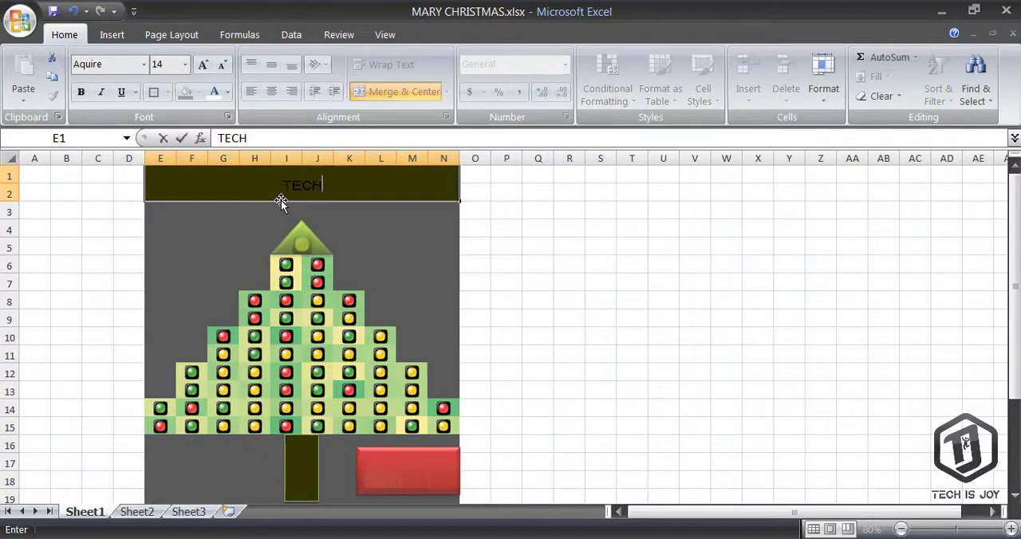
{"action": "type", "text": "Y "}
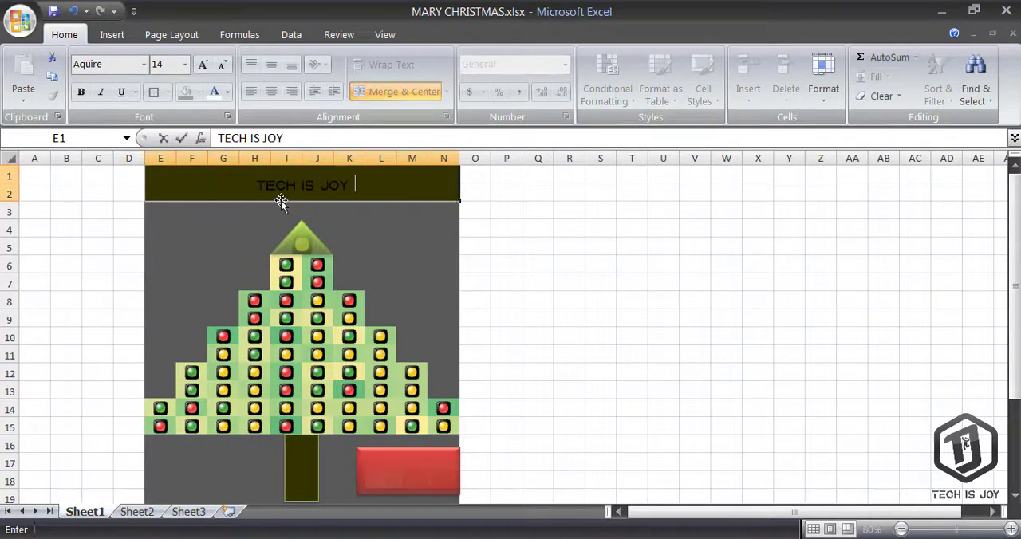
{"action": "type", "text": "- MERRY"}
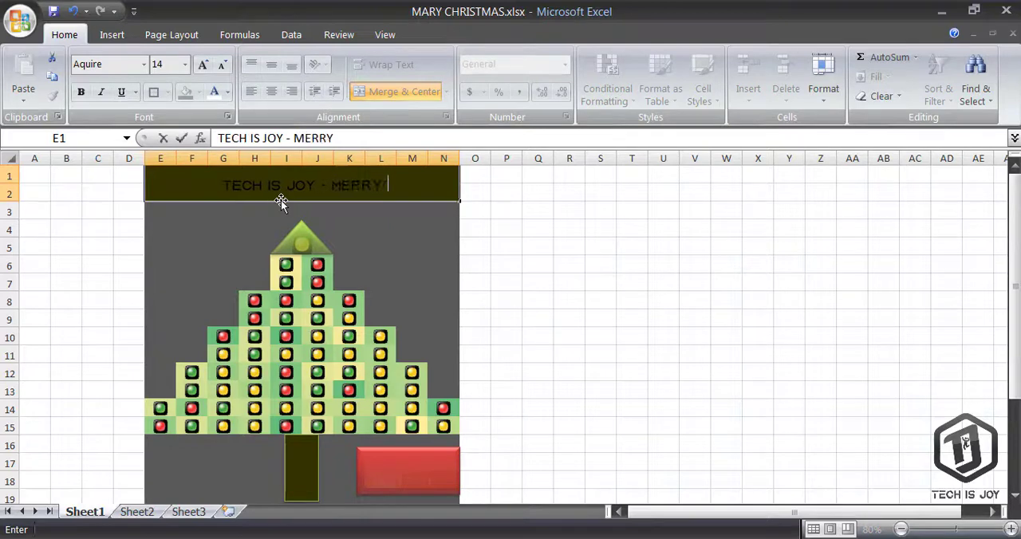
{"action": "type", "text": " CHRISTMAS"}
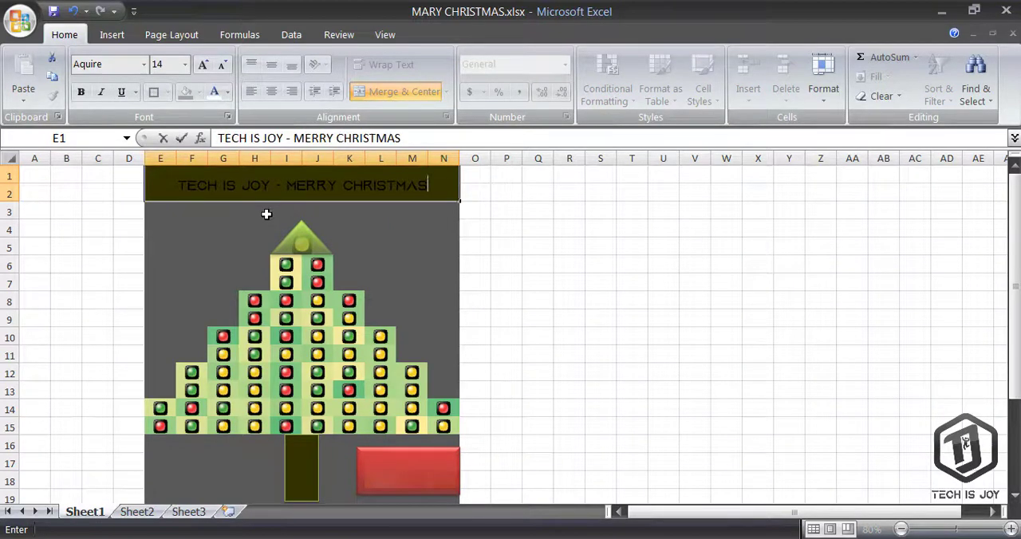
{"action": "key", "text": "Return"}
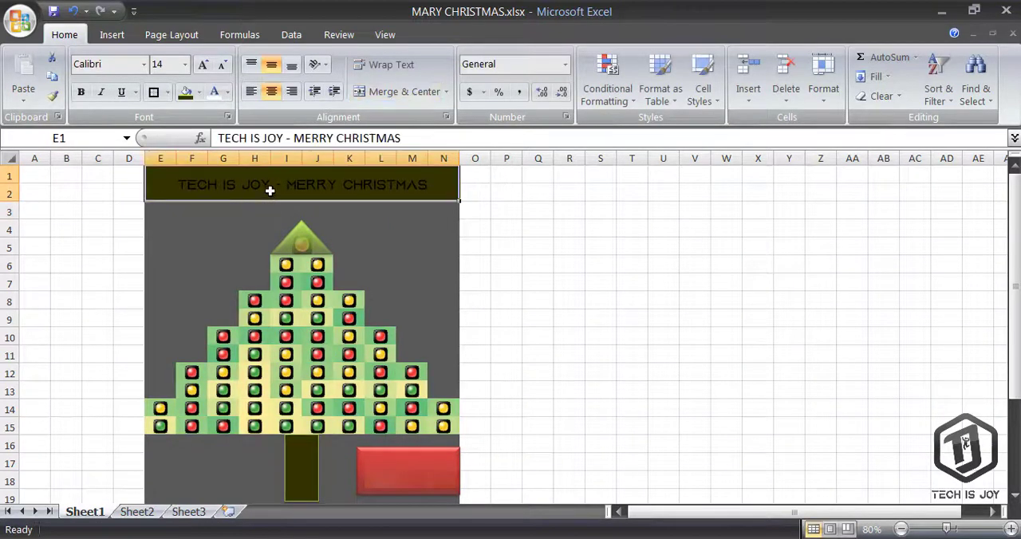
Format the title as 16 pt bold white text
{"action": "left_click", "coordinate": [271, 191]}
{"action": "left_click", "coordinate": [202, 65]}
{"action": "left_click", "coordinate": [202, 65]}
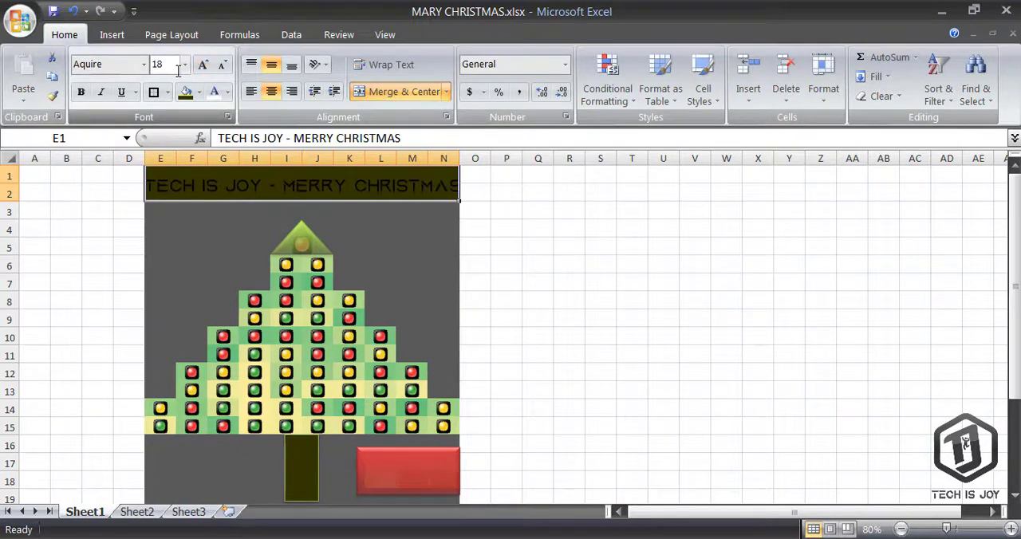
{"action": "left_click", "coordinate": [222, 66]}
{"action": "left_click", "coordinate": [82, 93]}
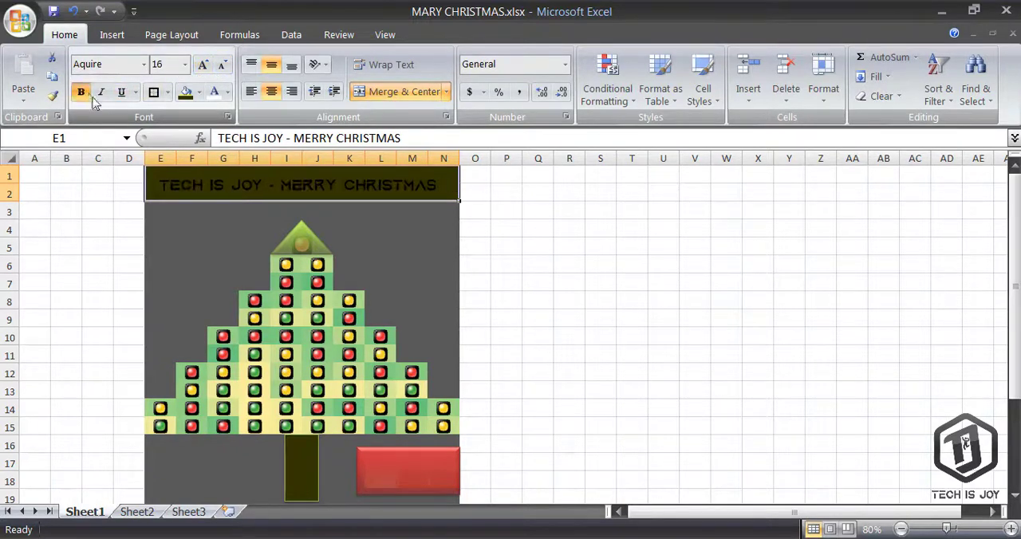
{"action": "left_click", "coordinate": [216, 96]}
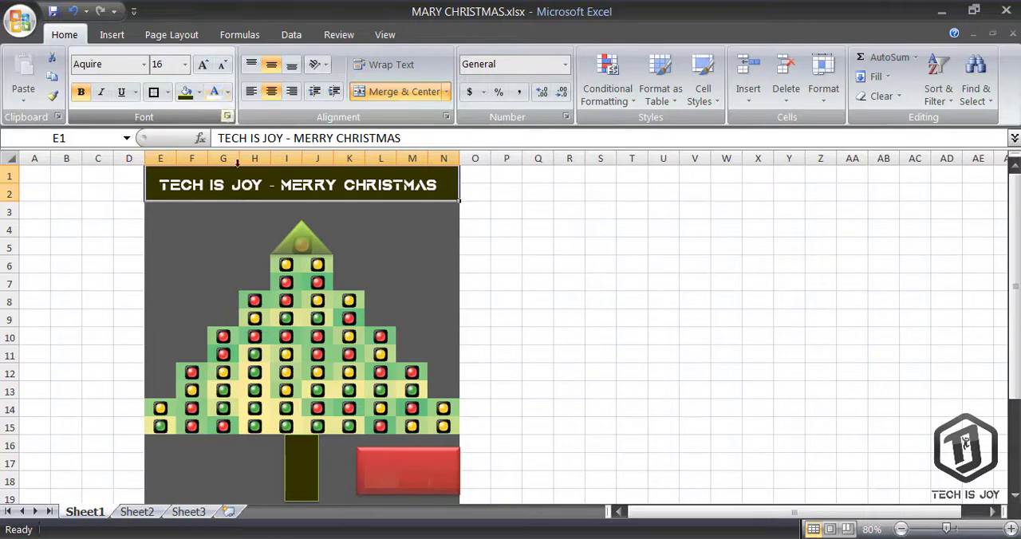
Recalculate the sheet repeatedly to refresh the random tree lights
{"action": "left_click", "coordinate": [377, 229]}
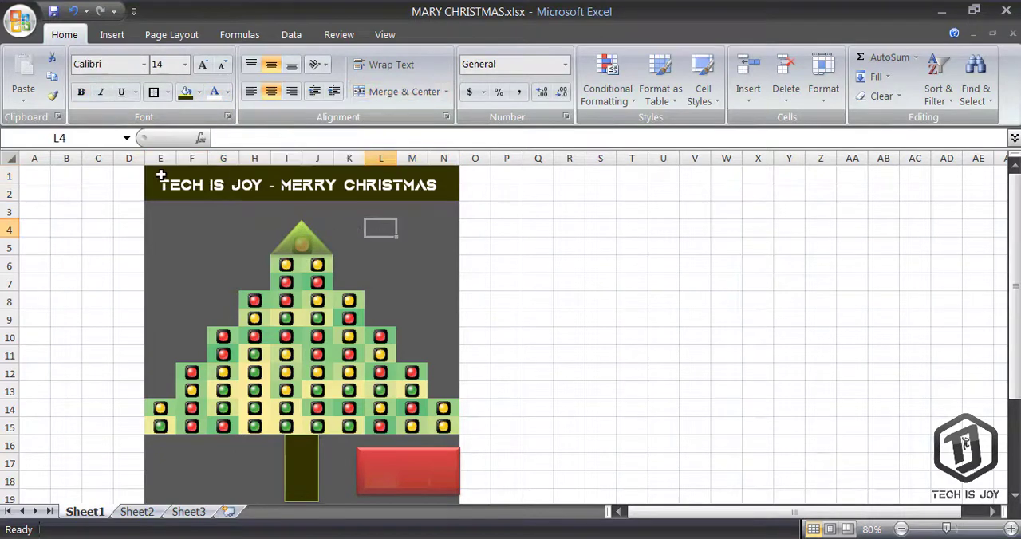
{"action": "left_click_drag", "start_coordinate": [154, 169], "coordinate": [330, 463]}
{"action": "scroll", "coordinate": [502, 363], "scroll_direction": "up", "scroll_amount": 1}
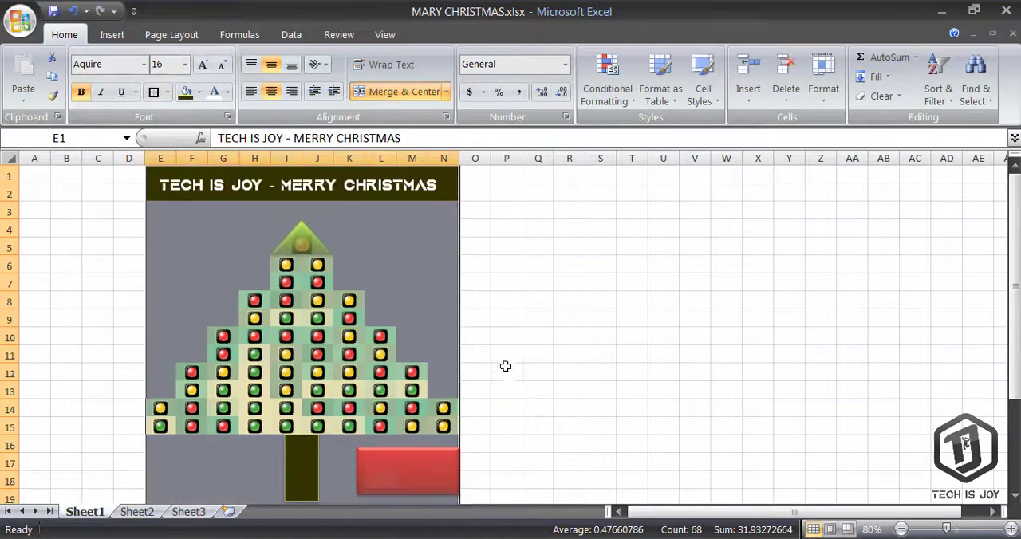
{"action": "left_click", "coordinate": [901, 529]}
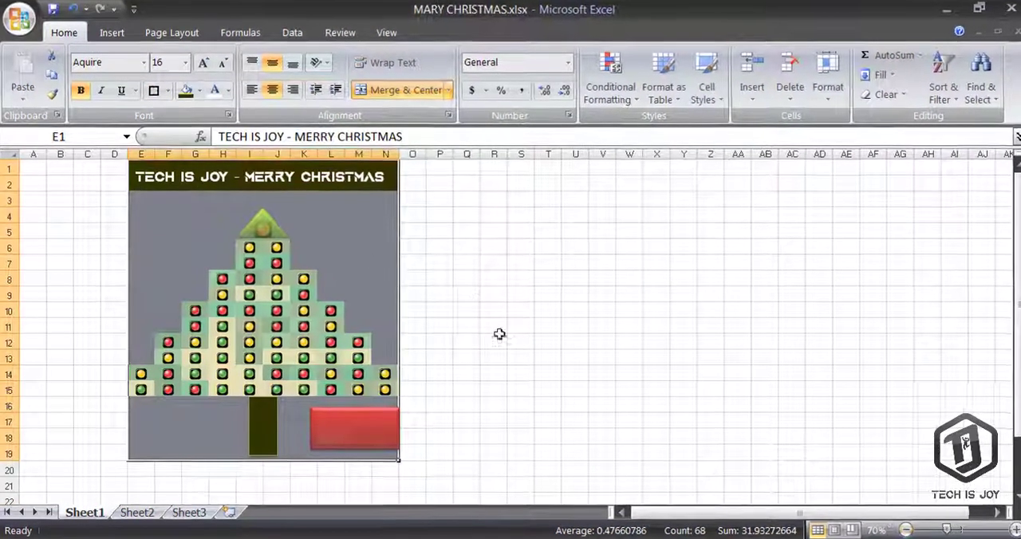
{"action": "left_click", "coordinate": [470, 292]}
{"action": "key", "text": "F9"}
{"action": "key", "text": "F9"}
{"action": "key", "text": "F9"}
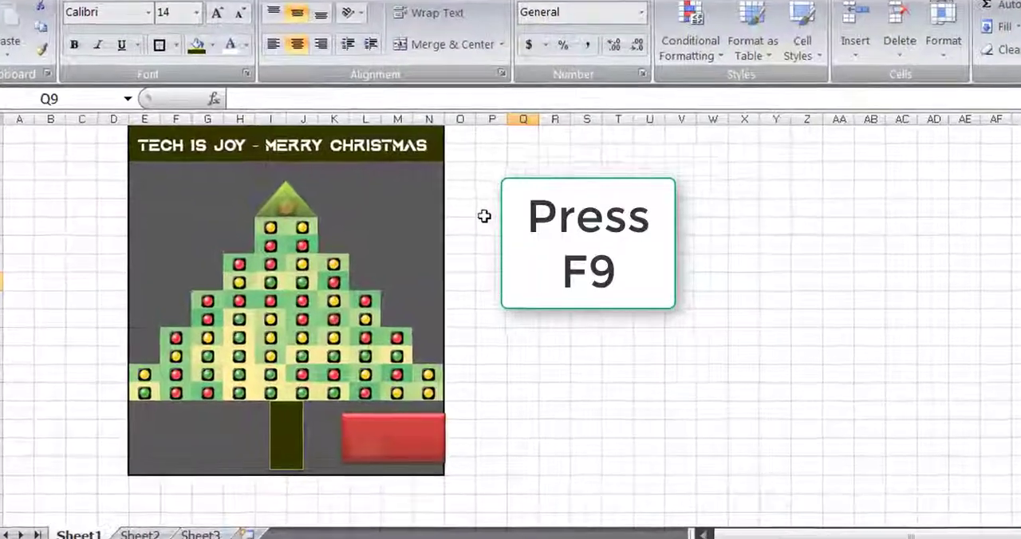
{"action": "key", "text": "F9"}
{"action": "key", "text": "F9"}
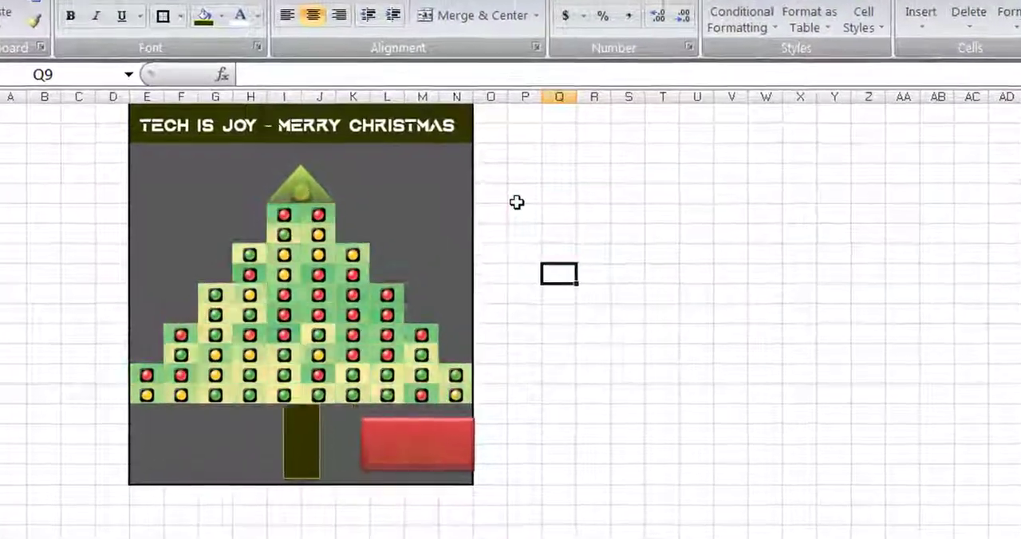
{"action": "key", "text": "F9"}
{"action": "key", "text": "F9"}
{"action": "key", "text": "F9"}
{"action": "key", "text": "F9"}
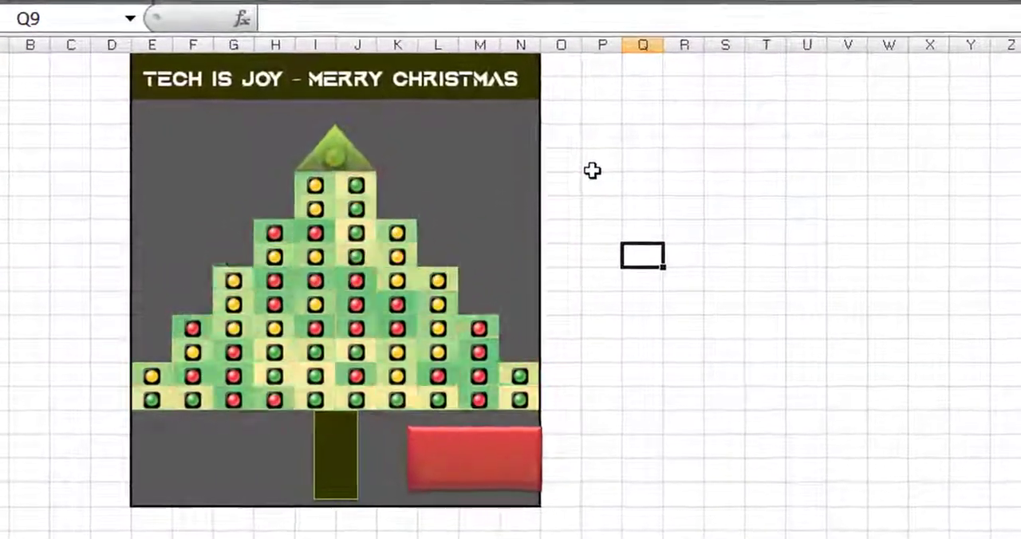
{"action": "key", "text": "F9"}
{"action": "key", "text": "F9"}
{"action": "key", "text": "F9"}
{"action": "key", "text": "F9"}
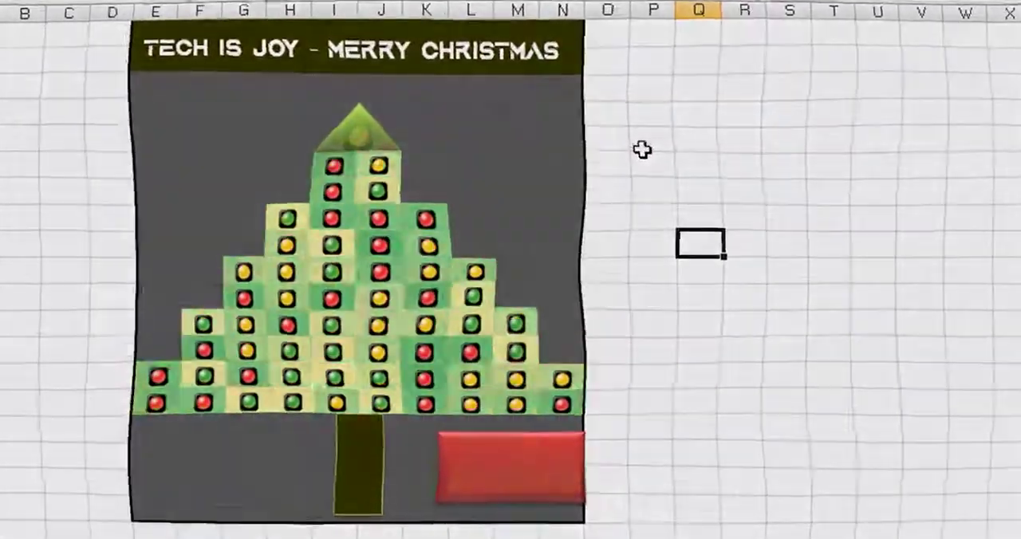